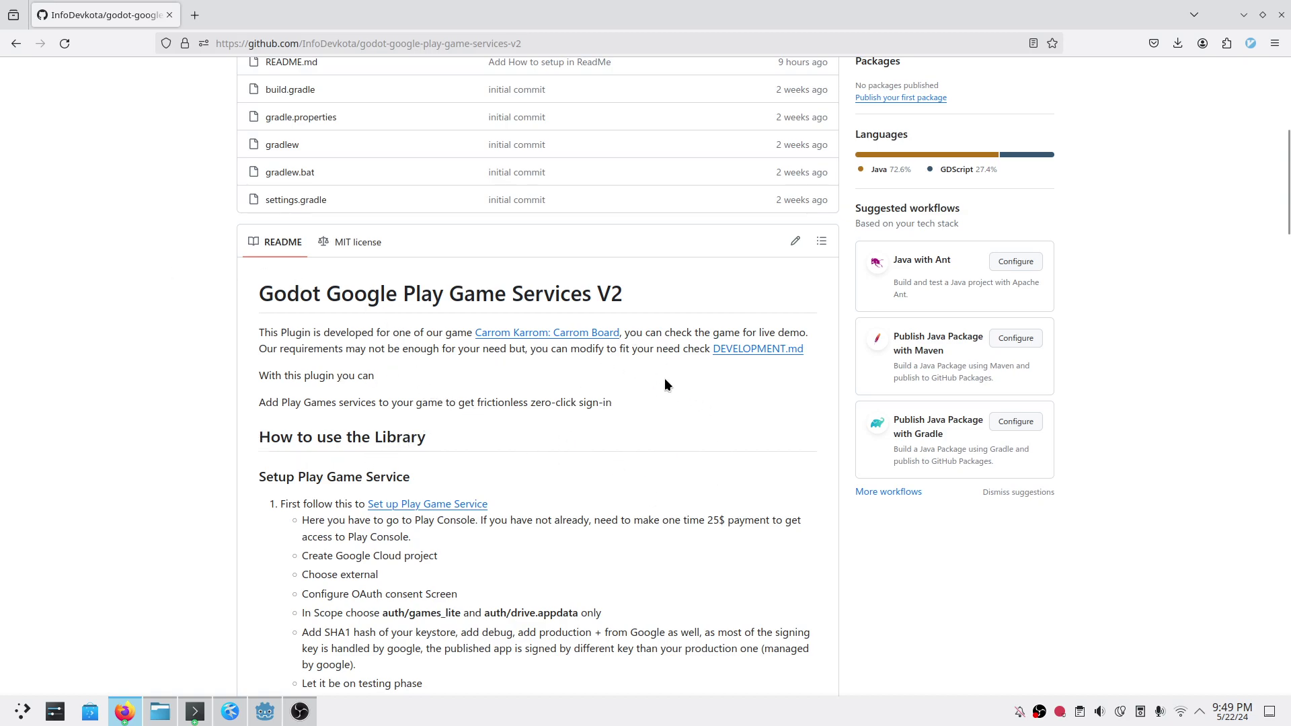
# Step: Skim the README's Play Games services setup steps, then bring up the Konsole keytool output
pyautogui.moveTo(400, 293); pyautogui.dragTo(565, 284)
pyautogui.click(624, 292)
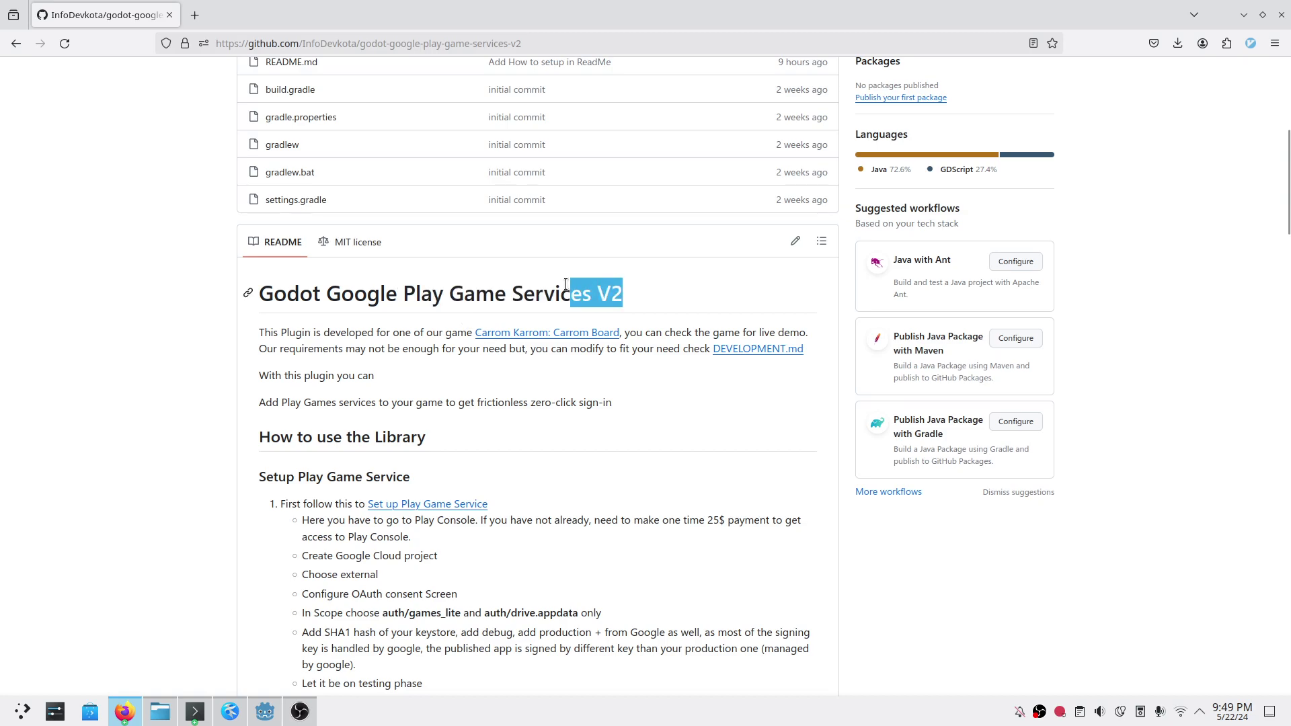
pyautogui.click(512, 455)
pyautogui.moveTo(377, 403); pyautogui.dragTo(515, 402)
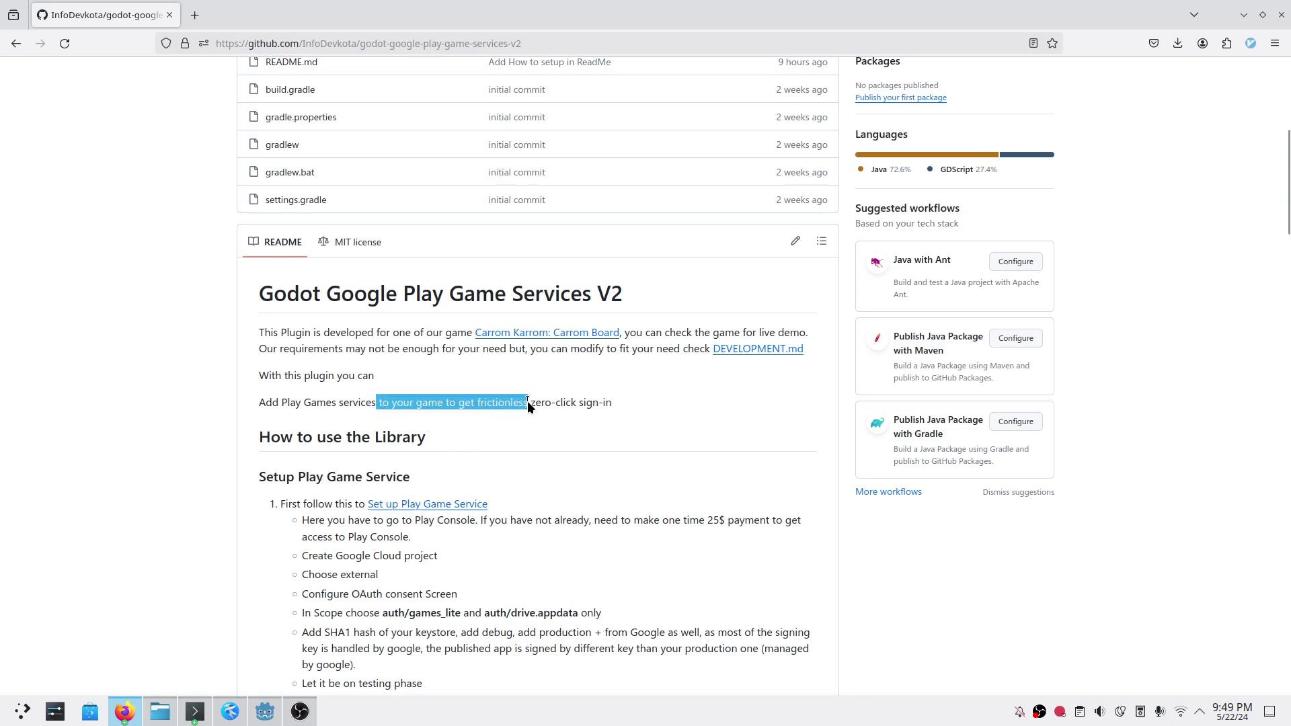
pyautogui.click(616, 401)
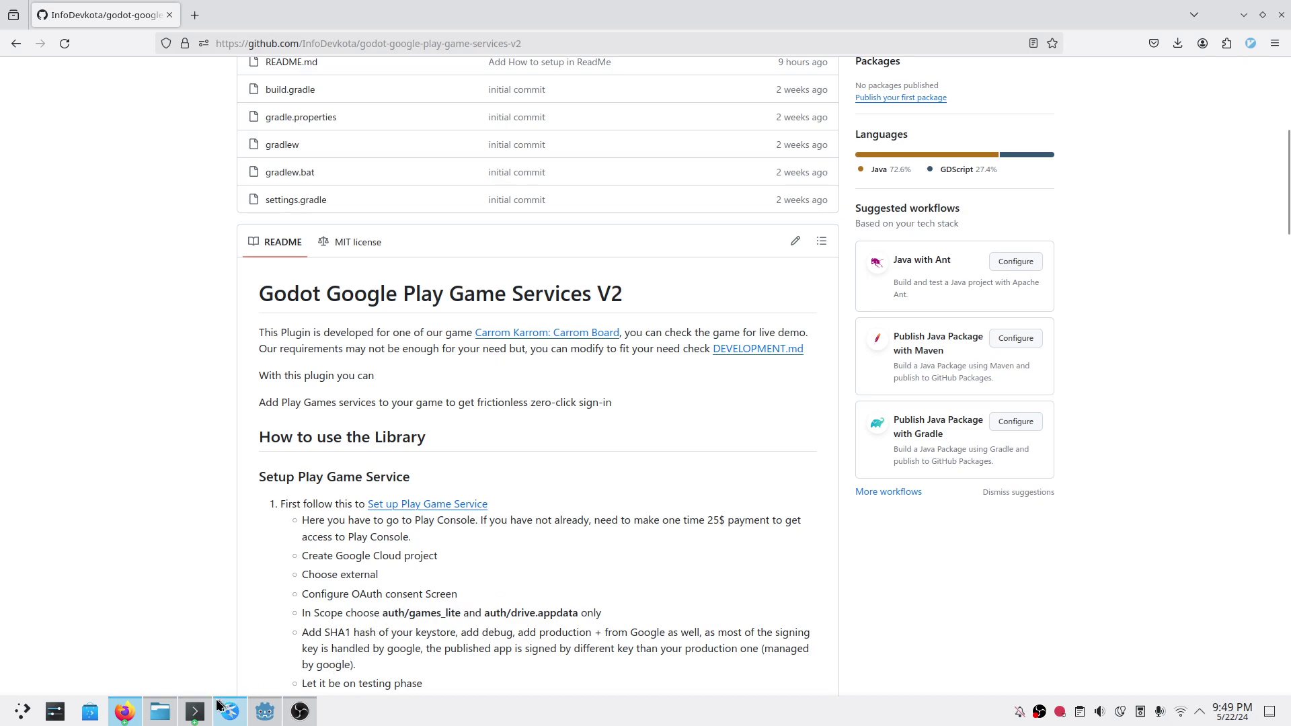
pyautogui.click(195, 711)
pyautogui.click(24, 60)
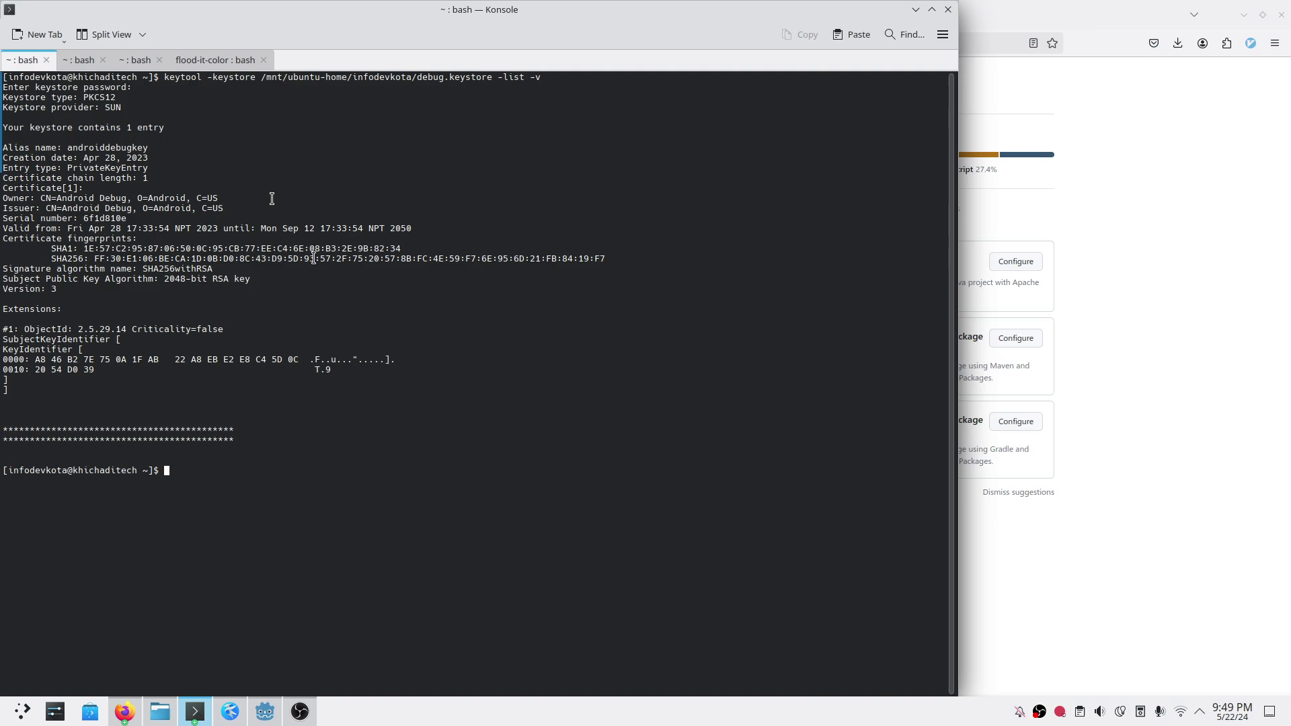
# Step: Rerun 'scrcpy -d' in the scrcpy Konsole tab to mirror the phone
pyautogui.click(79, 60)
pyautogui.press('Up')
pyautogui.press('Return')
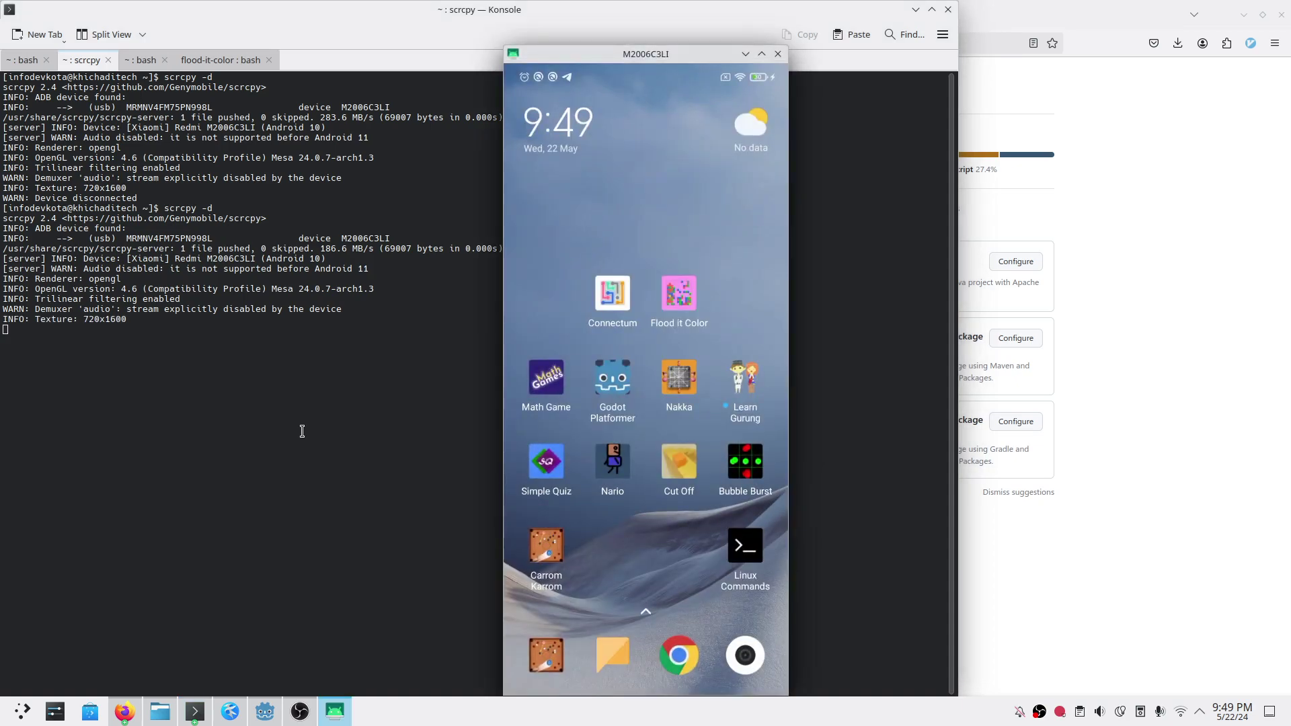
# Step: Dock the phone mirror at the screen's right edge and close Carrom to return home
pyautogui.moveTo(618, 54); pyautogui.dragTo(1095, 42)
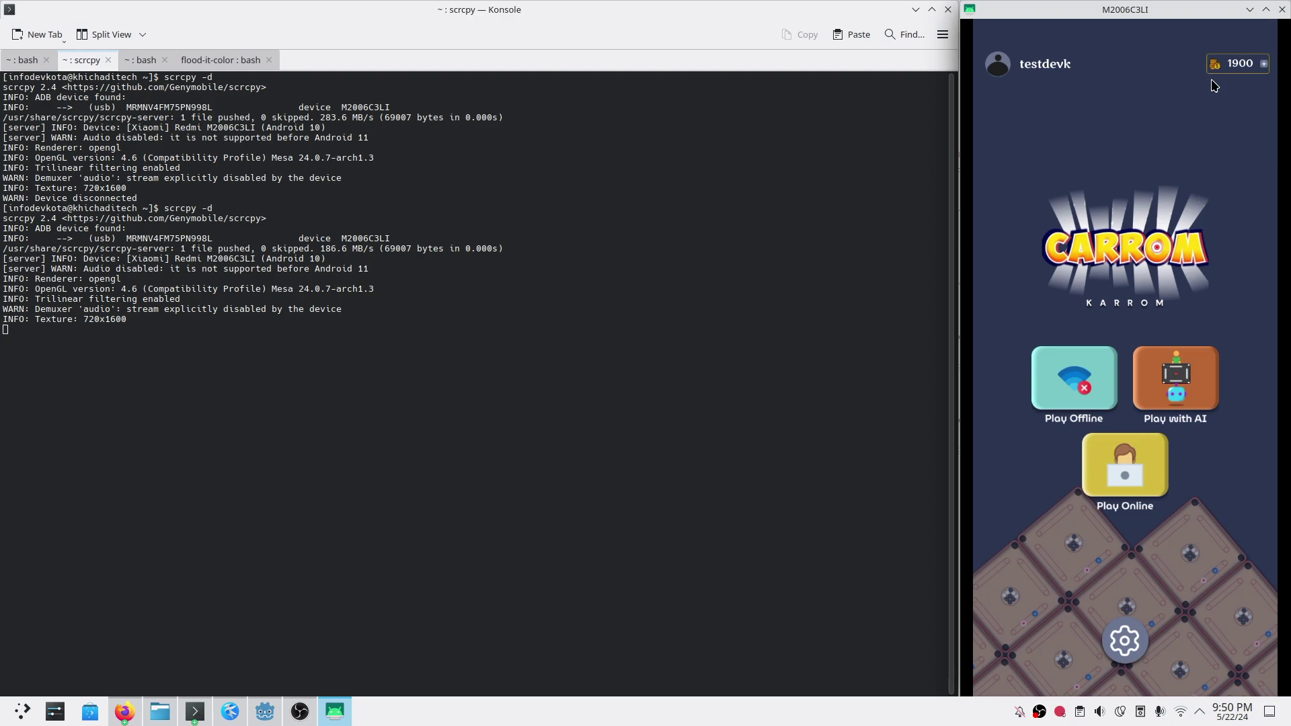
pyautogui.hotkey('alt', 's')
pyautogui.hotkey('alt', 'h')
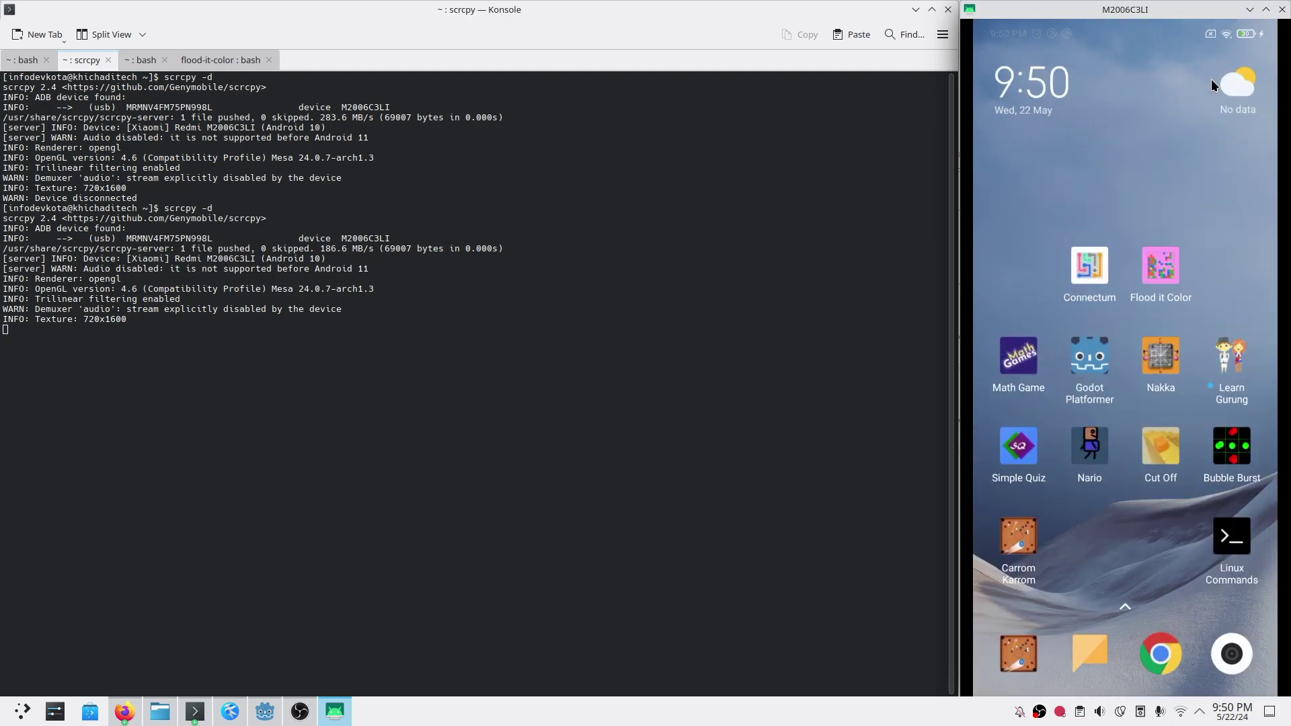
# Step: Return to the Firefox README and scroll to the Setup Play Game Service heading
pyautogui.click(542, 335)
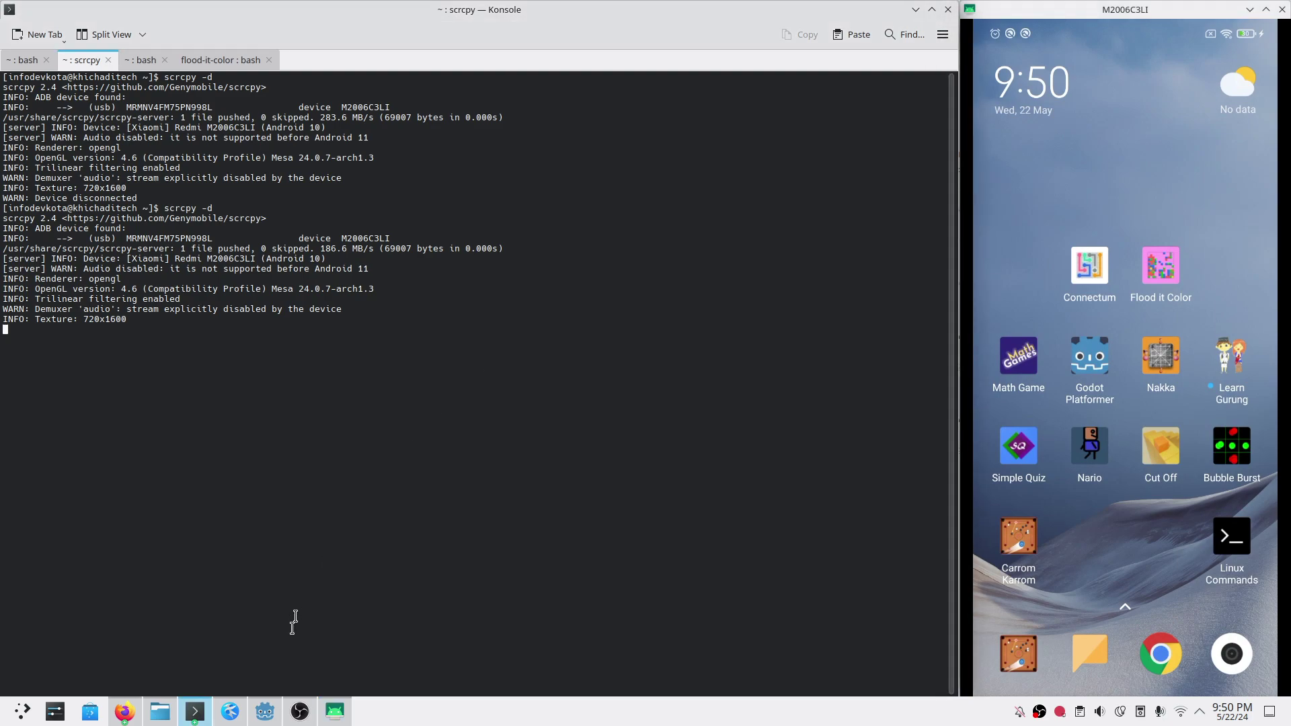
pyautogui.click(126, 717)
pyautogui.scroll(-4, 413, 439)
pyautogui.moveTo(306, 210); pyautogui.dragTo(409, 210)
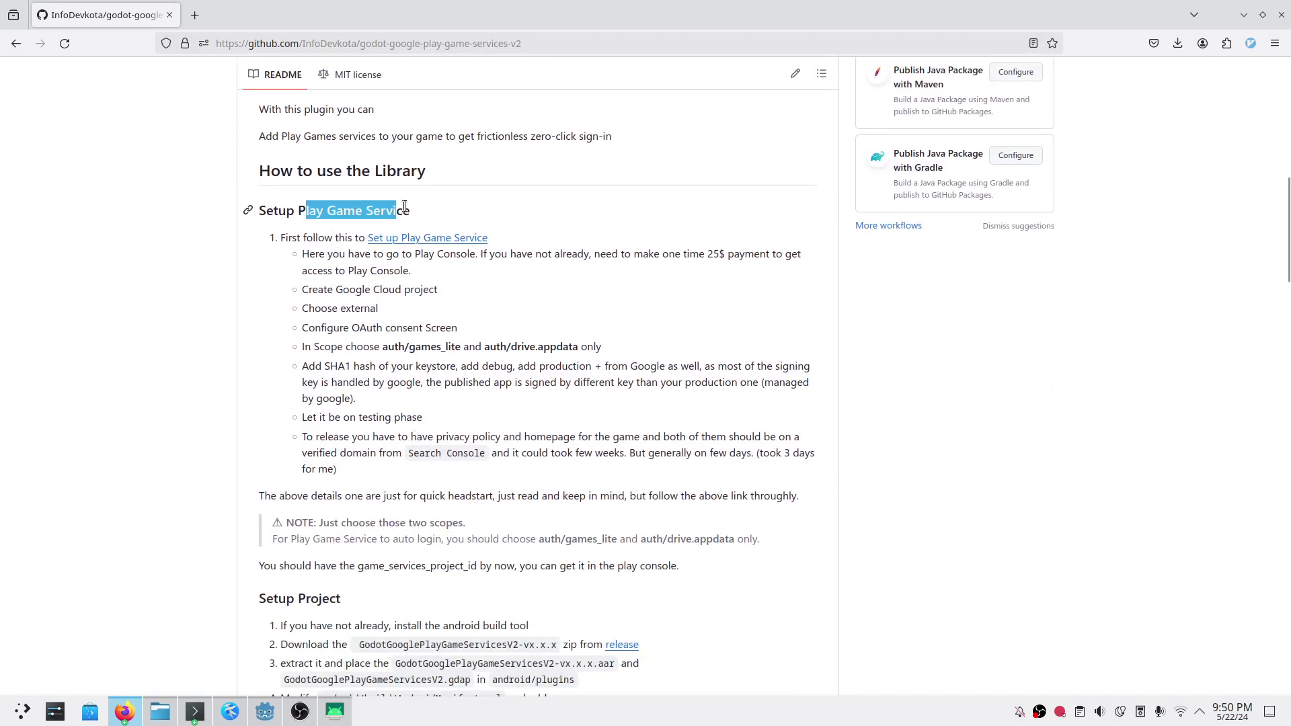
pyautogui.click(376, 294)
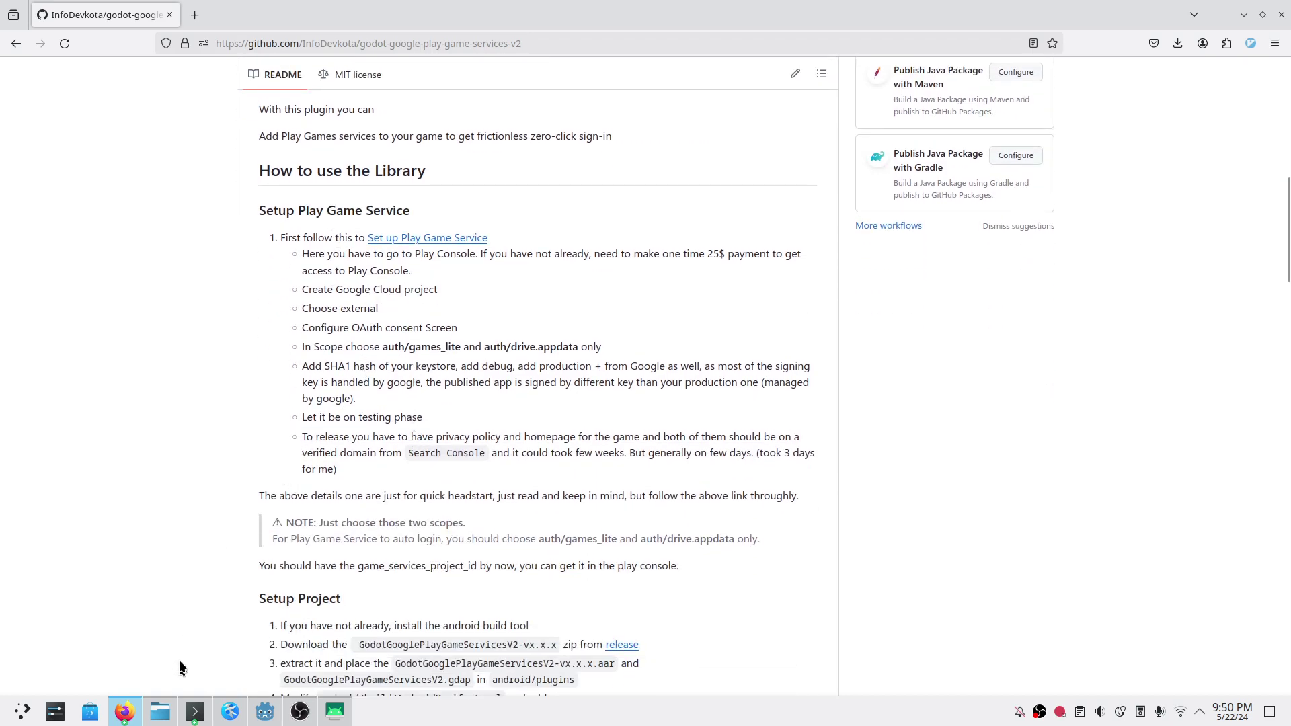
pyautogui.click(125, 712)
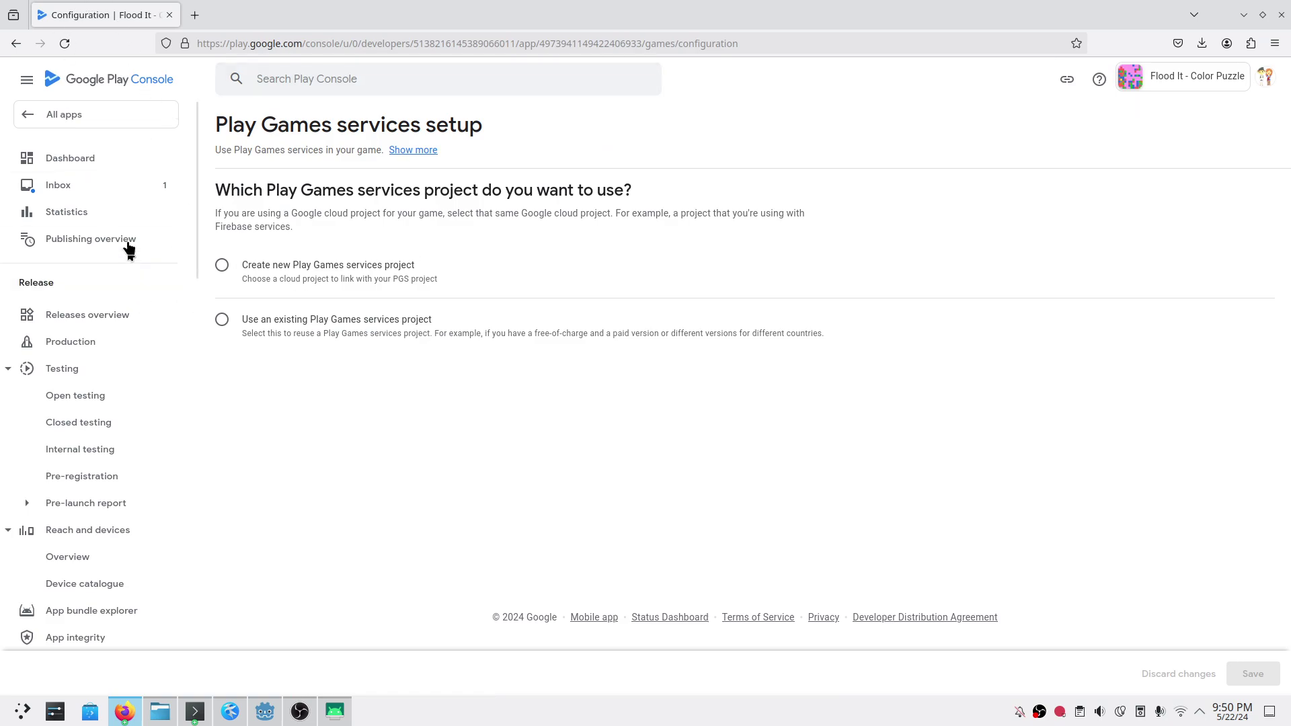
# Step: In Play Games services Configuration, choose a new project and open Google Cloud's new-project page
pyautogui.scroll(-6, 92, 329)
pyautogui.scroll(-5, 93, 329)
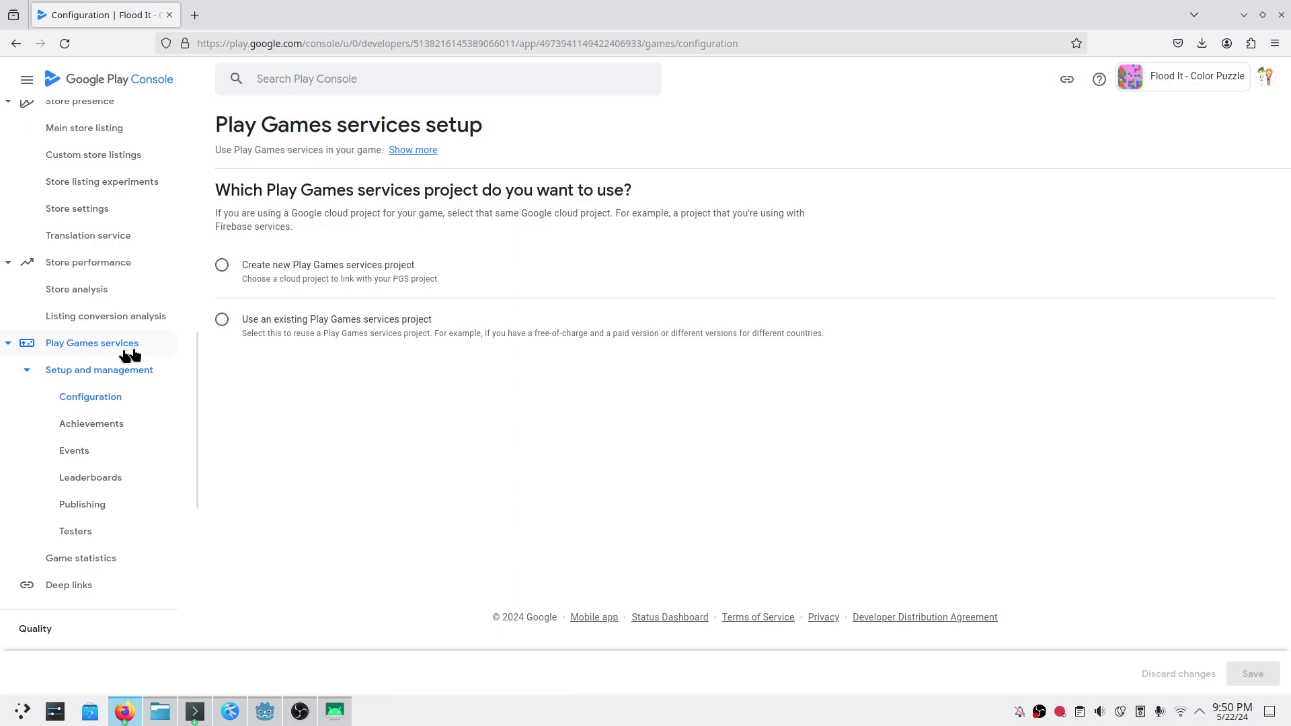
pyautogui.click(91, 398)
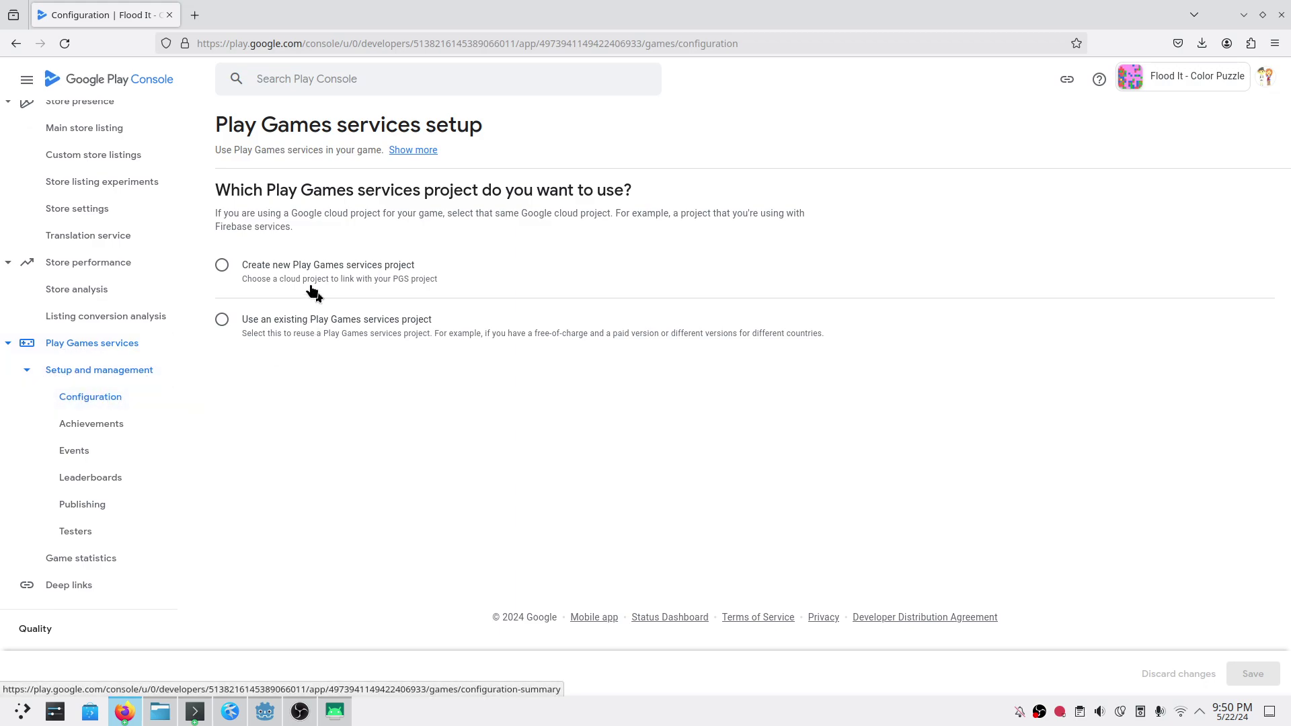
pyautogui.click(222, 267)
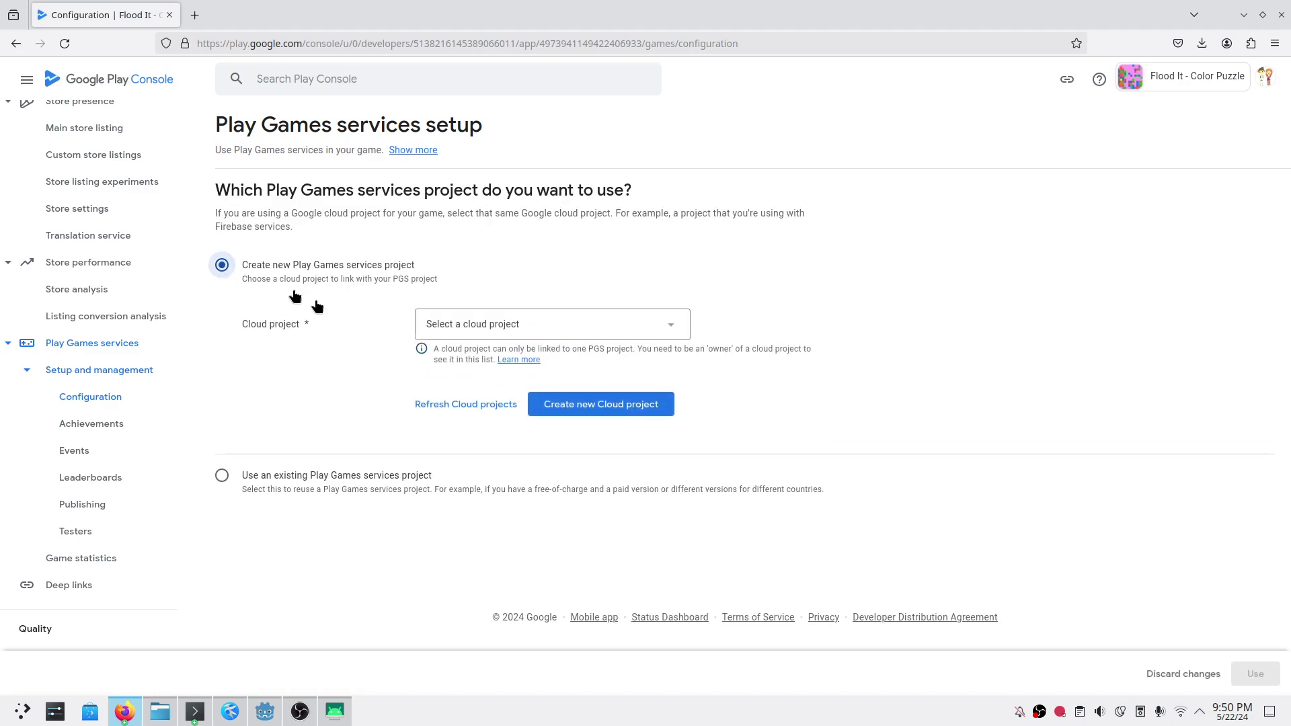
pyautogui.click(624, 409)
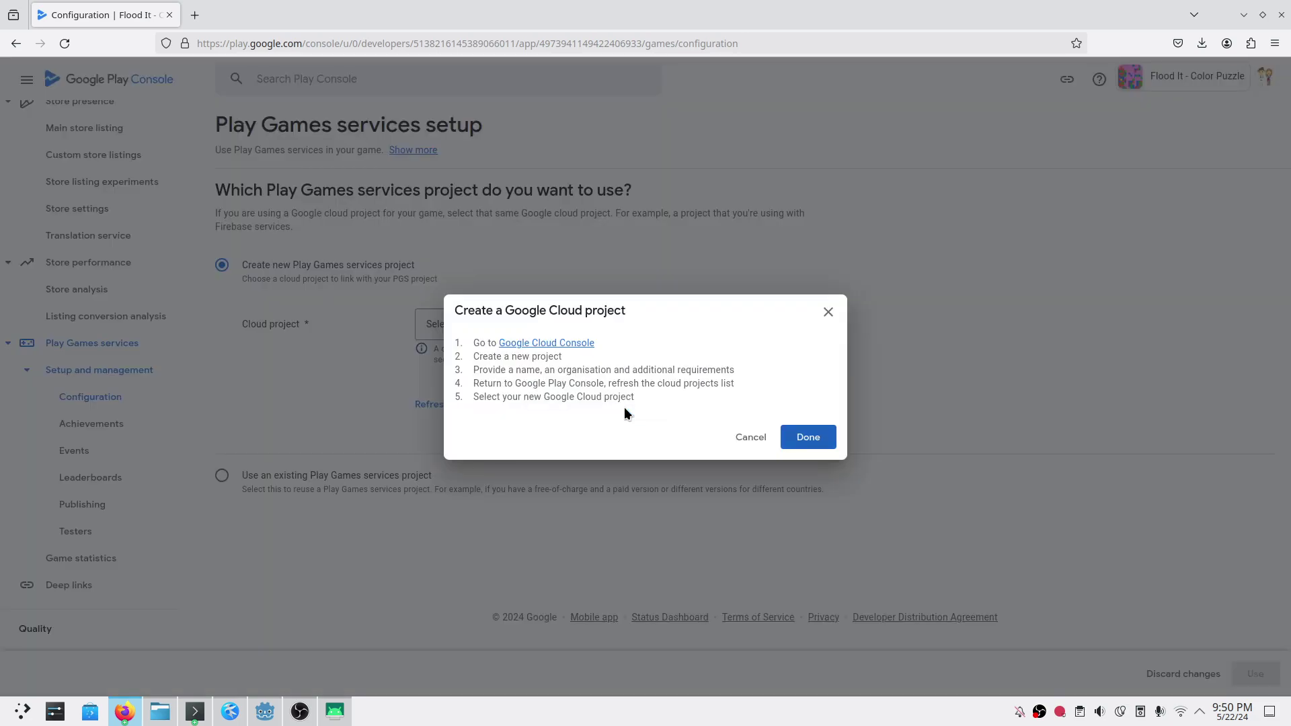
pyautogui.click(548, 341)
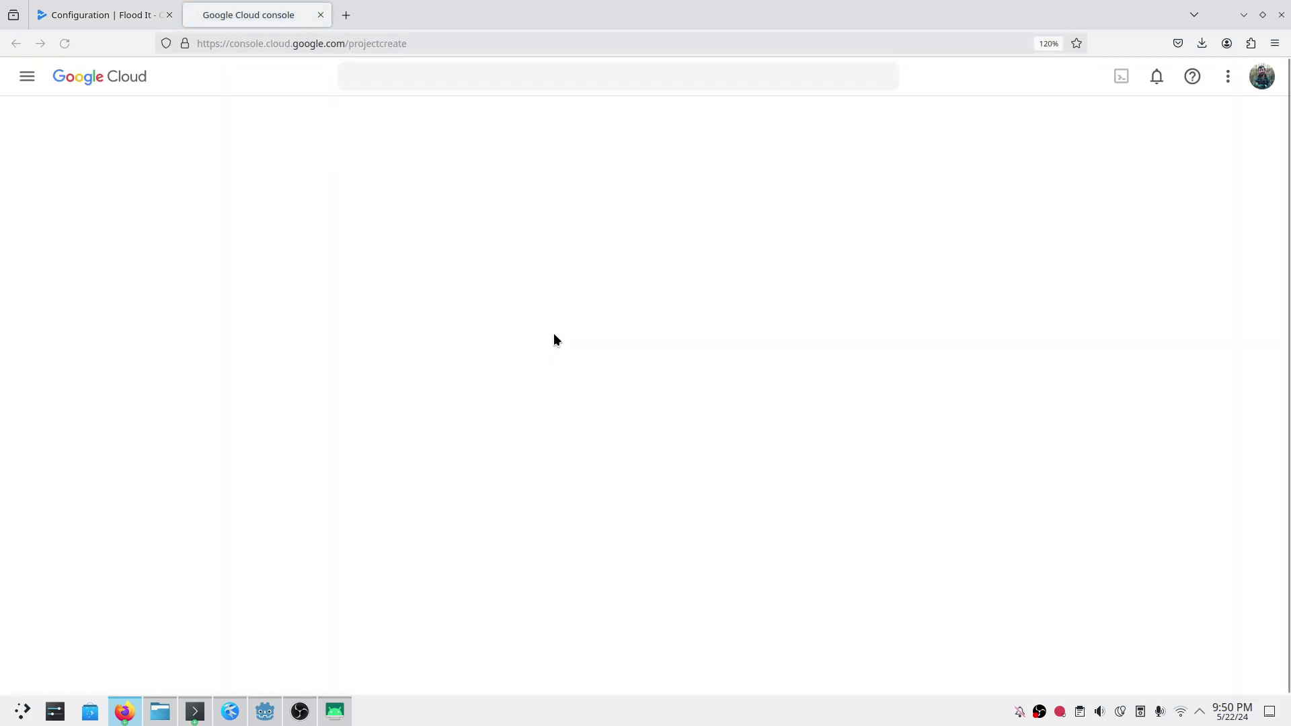
# Step: Name the new Google Cloud project 'Flood It Two' and create it
pyautogui.click(131, 260)
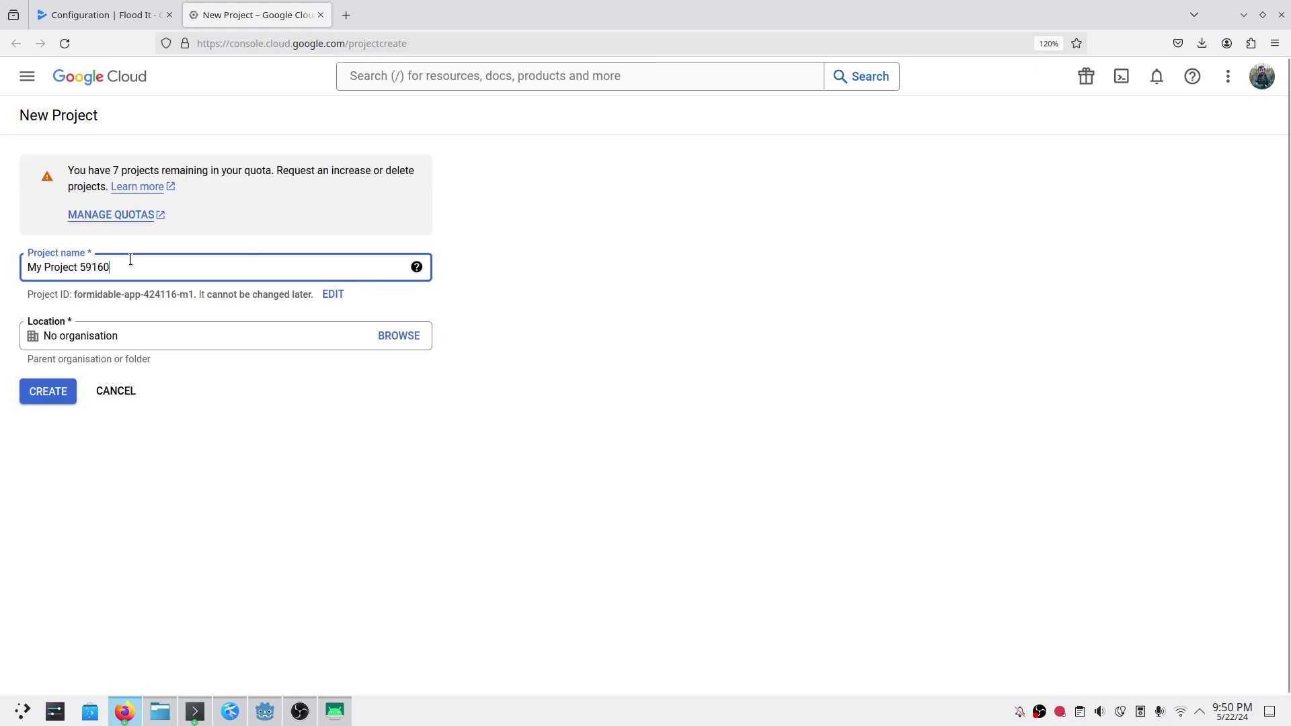
pyautogui.hotkey('ctrl', 'a')
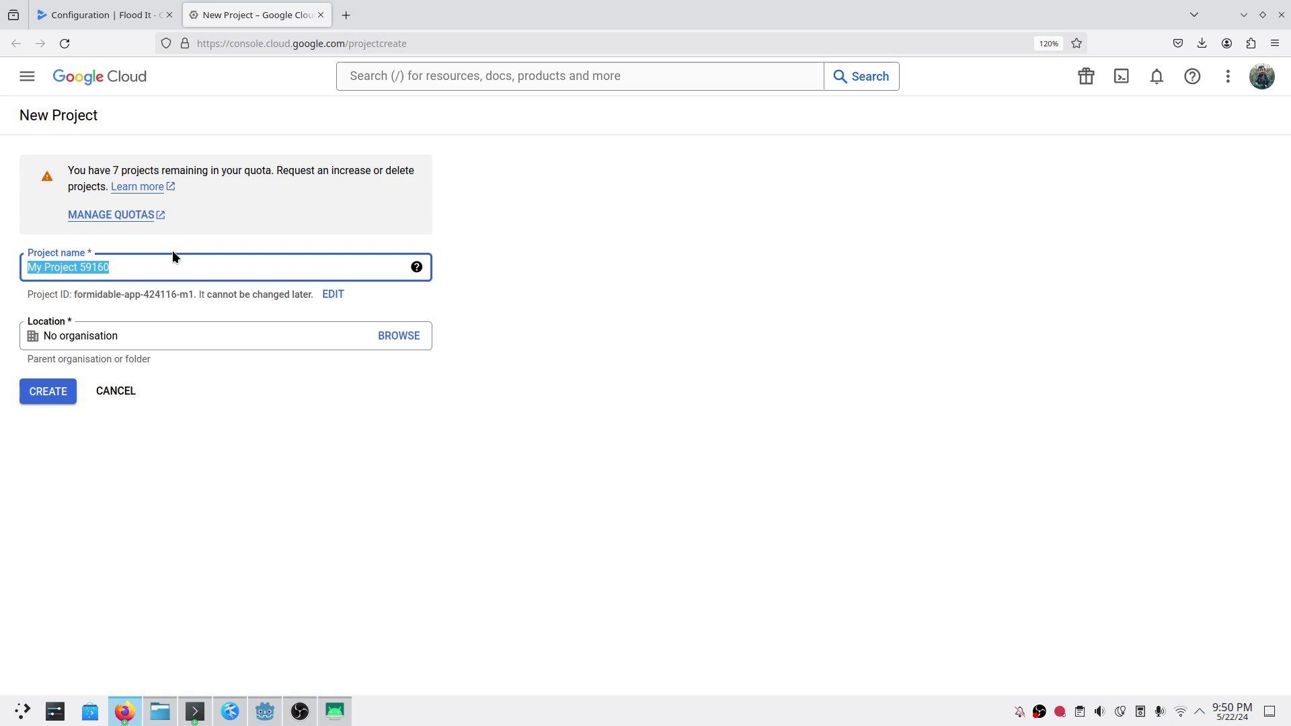
pyautogui.write('Flood It')
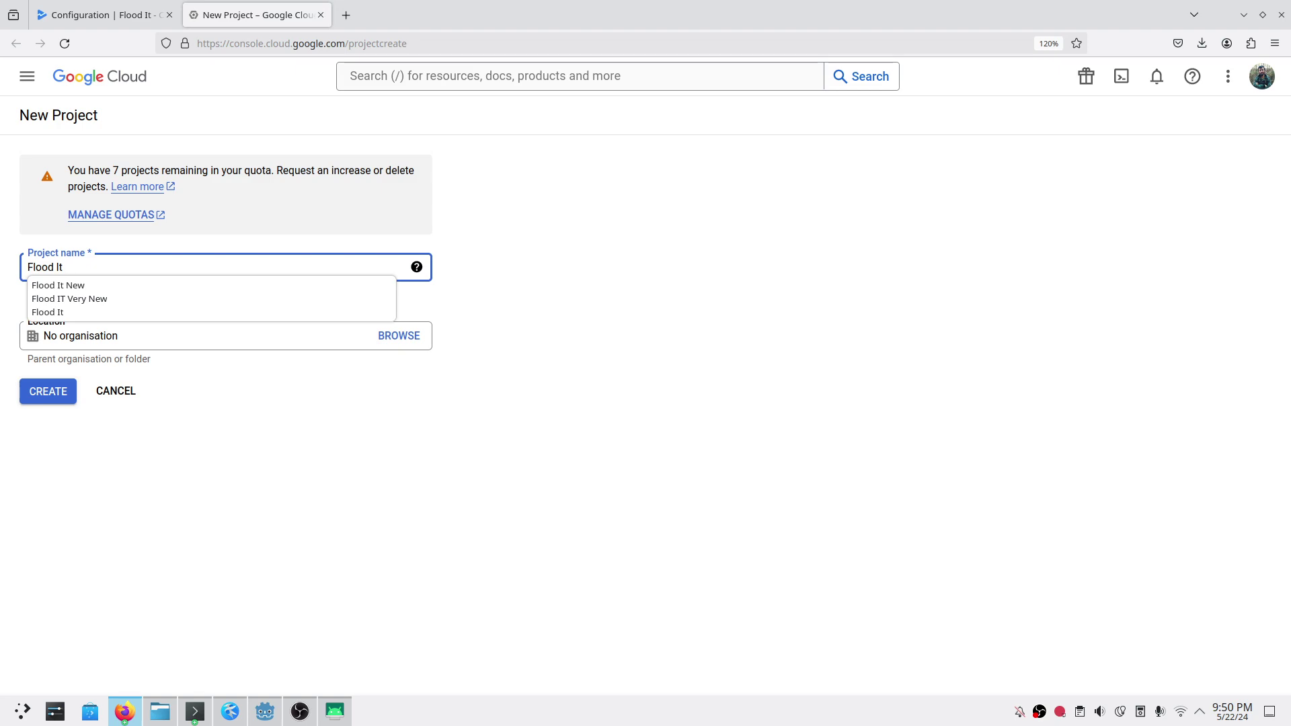
pyautogui.write('Two')
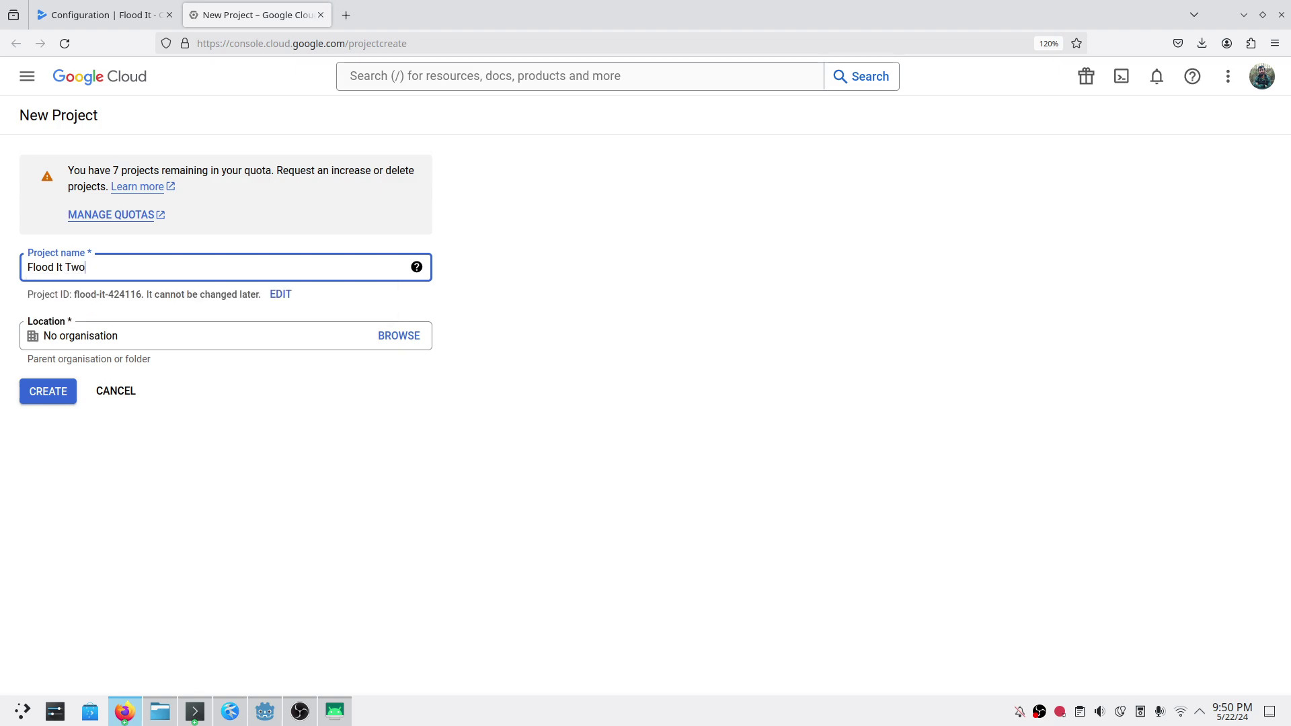
pyautogui.click(305, 486)
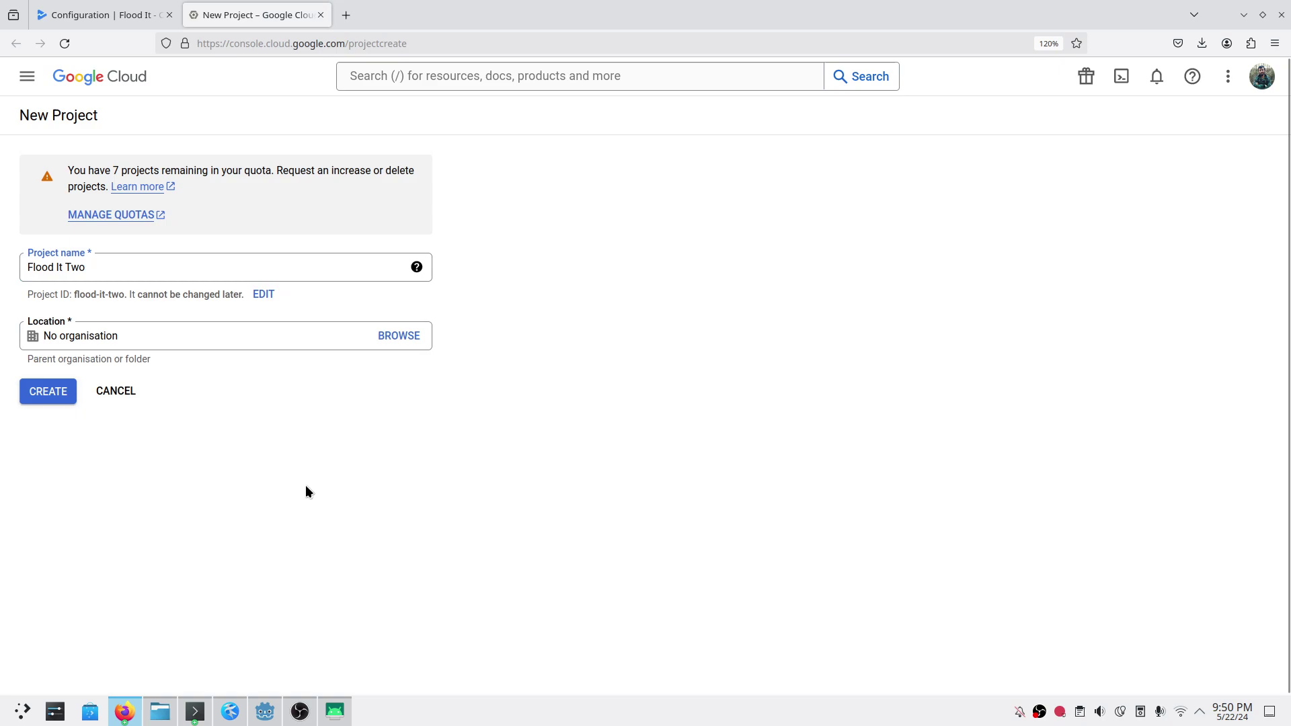
pyautogui.click(42, 394)
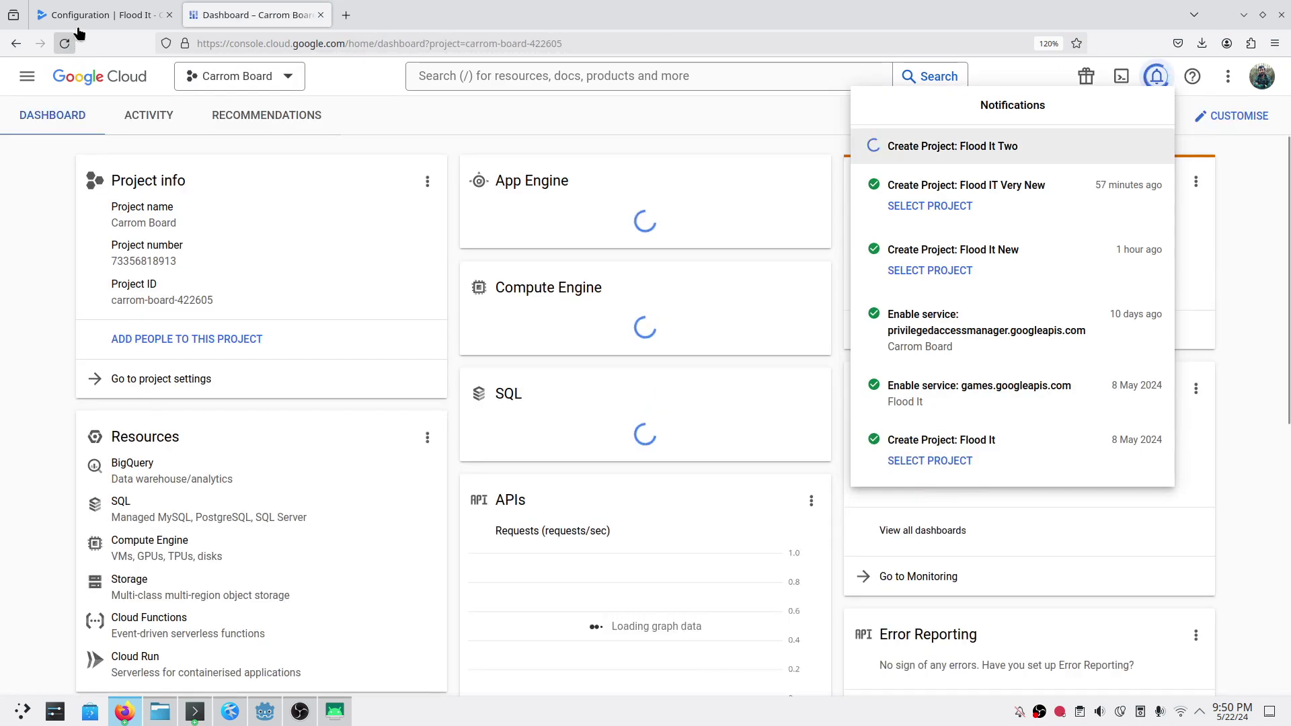
# Step: Switch the Cloud dashboard to Flood It Two, then go back to the Play Console dialog
pyautogui.click(98, 12)
pyautogui.hotkey('ctrl', 'Tab')
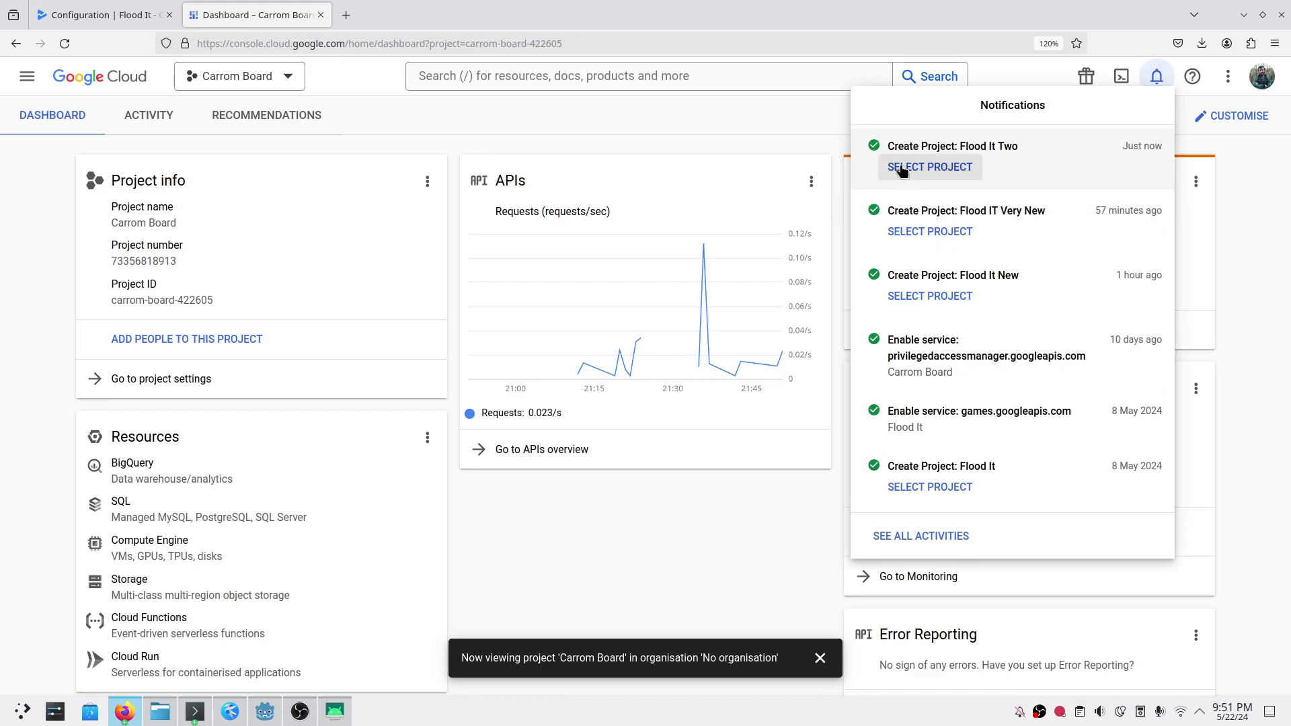
pyautogui.click(908, 168)
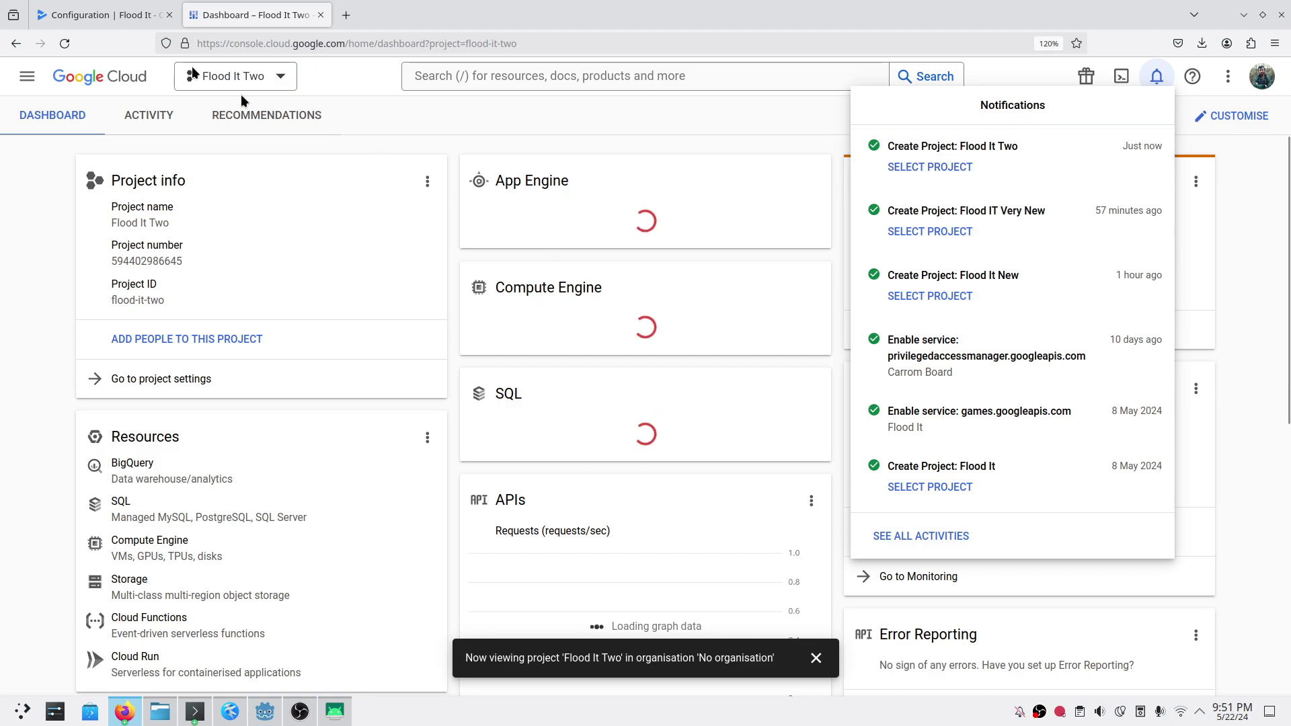
pyautogui.click(101, 15)
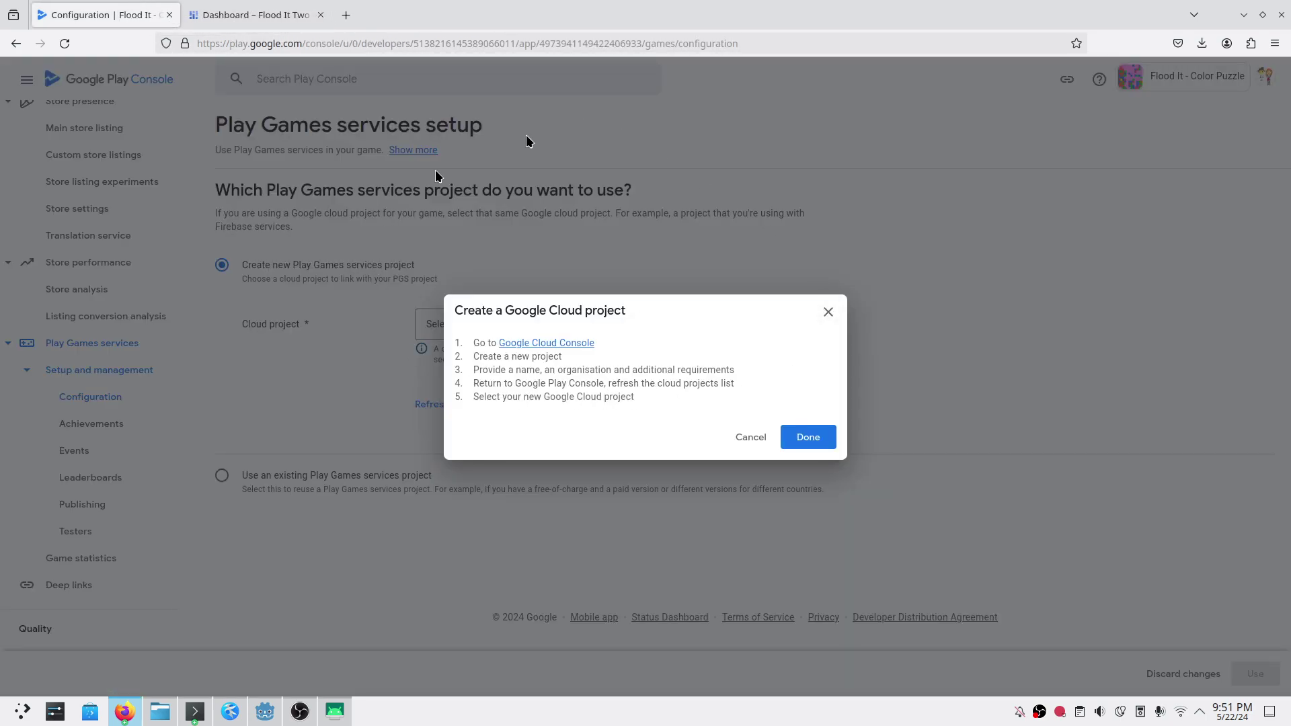
# Step: Dismiss the instructions and refresh the Cloud project list repeatedly, looking for Flood It Two
pyautogui.click(814, 437)
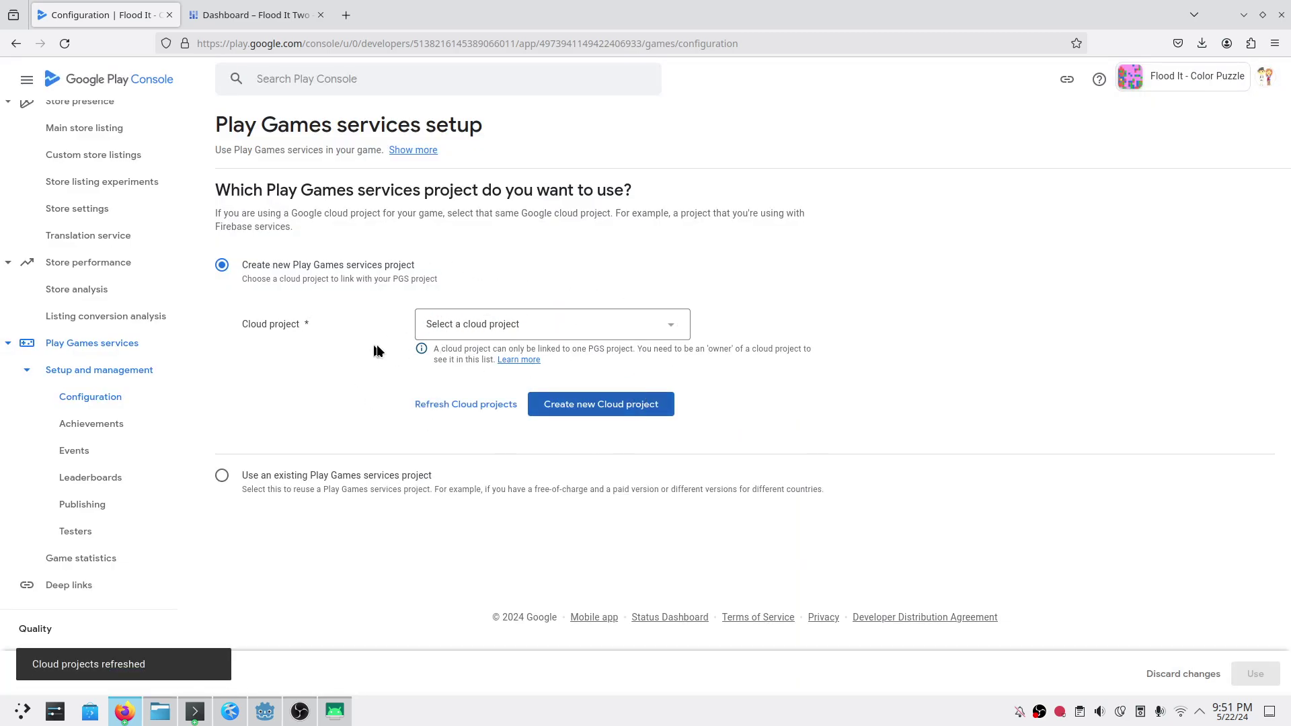
pyautogui.click(553, 326)
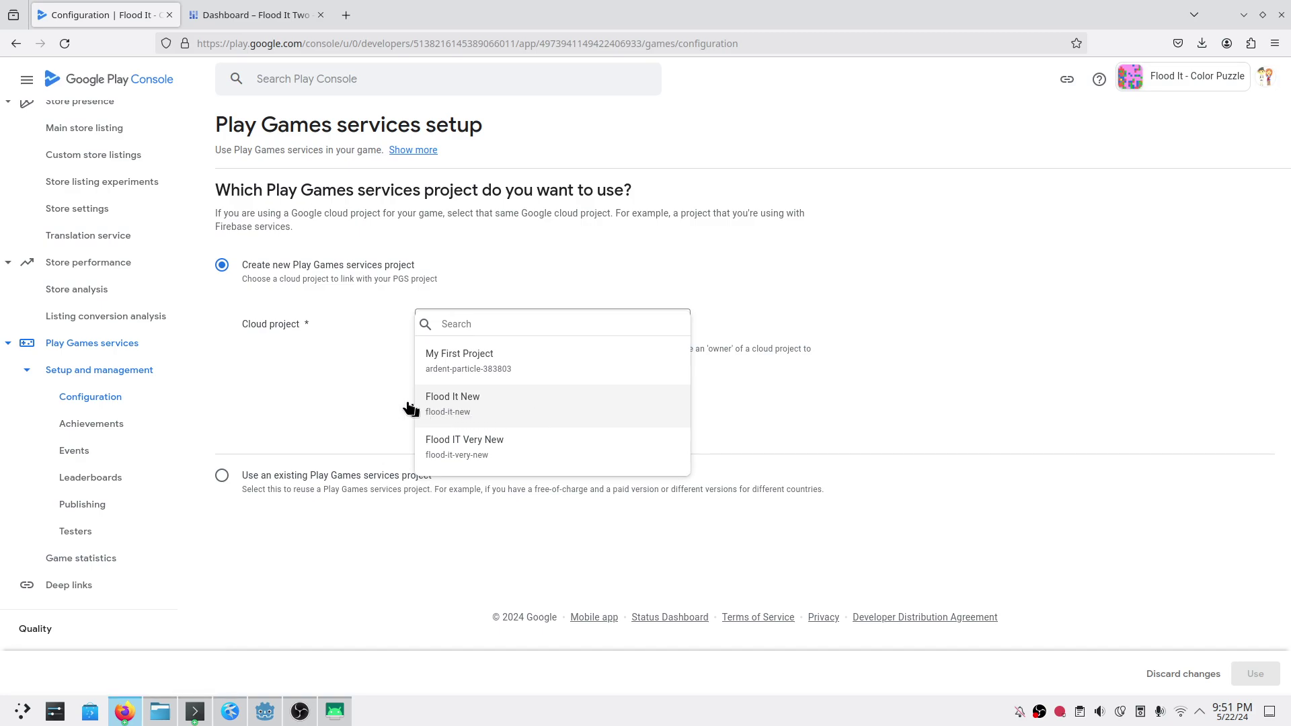
pyautogui.click(344, 398)
pyautogui.click(447, 418)
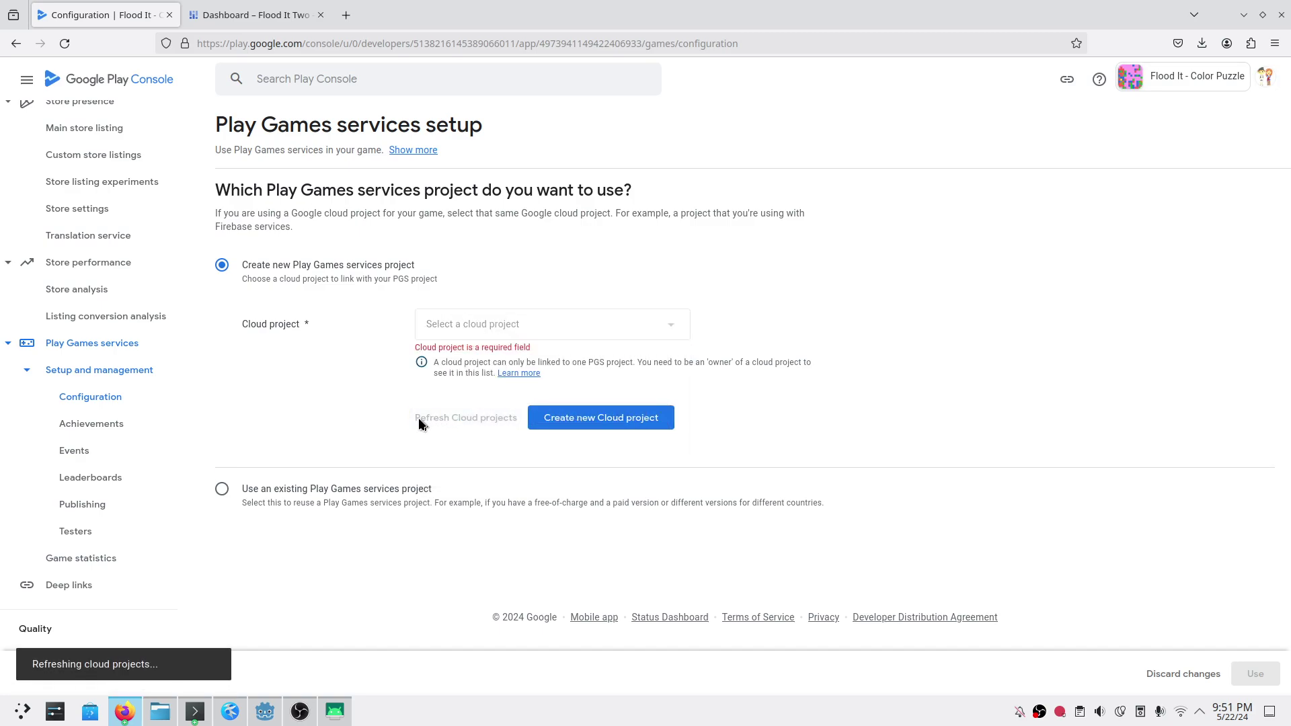
pyautogui.click(571, 326)
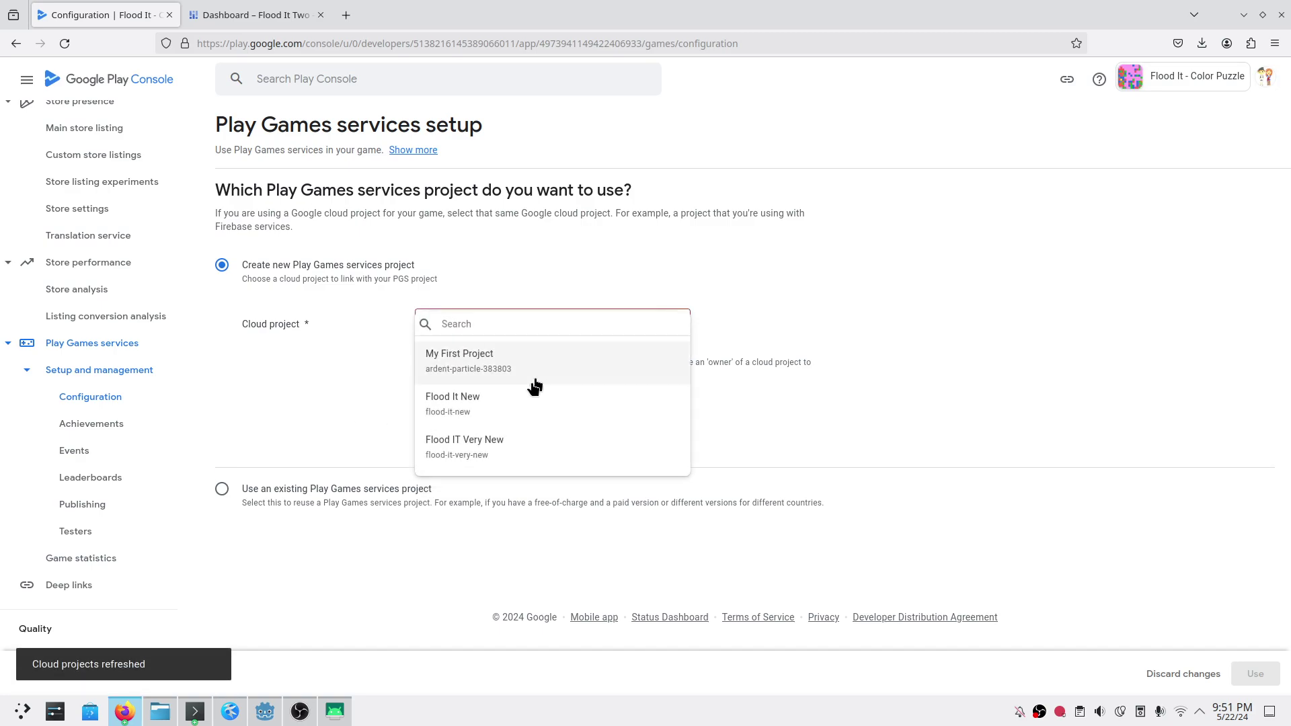
pyautogui.click(355, 384)
pyautogui.click(438, 422)
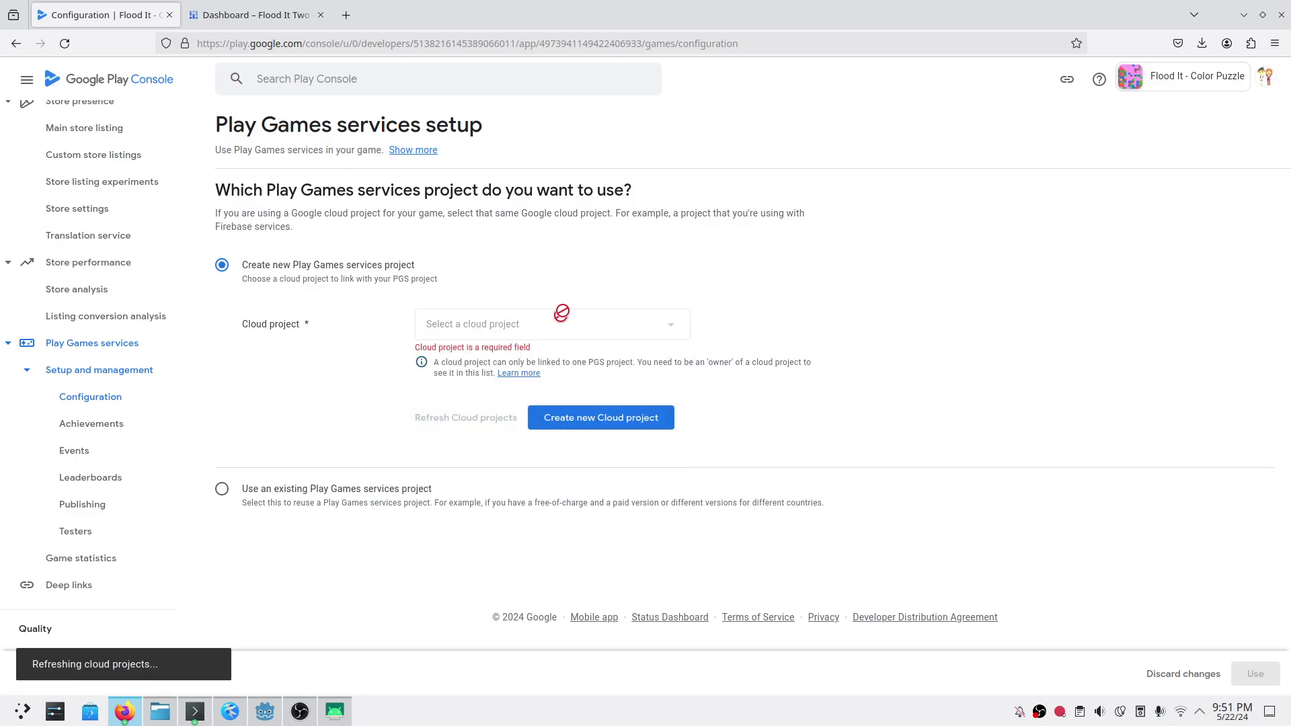
pyautogui.click(547, 327)
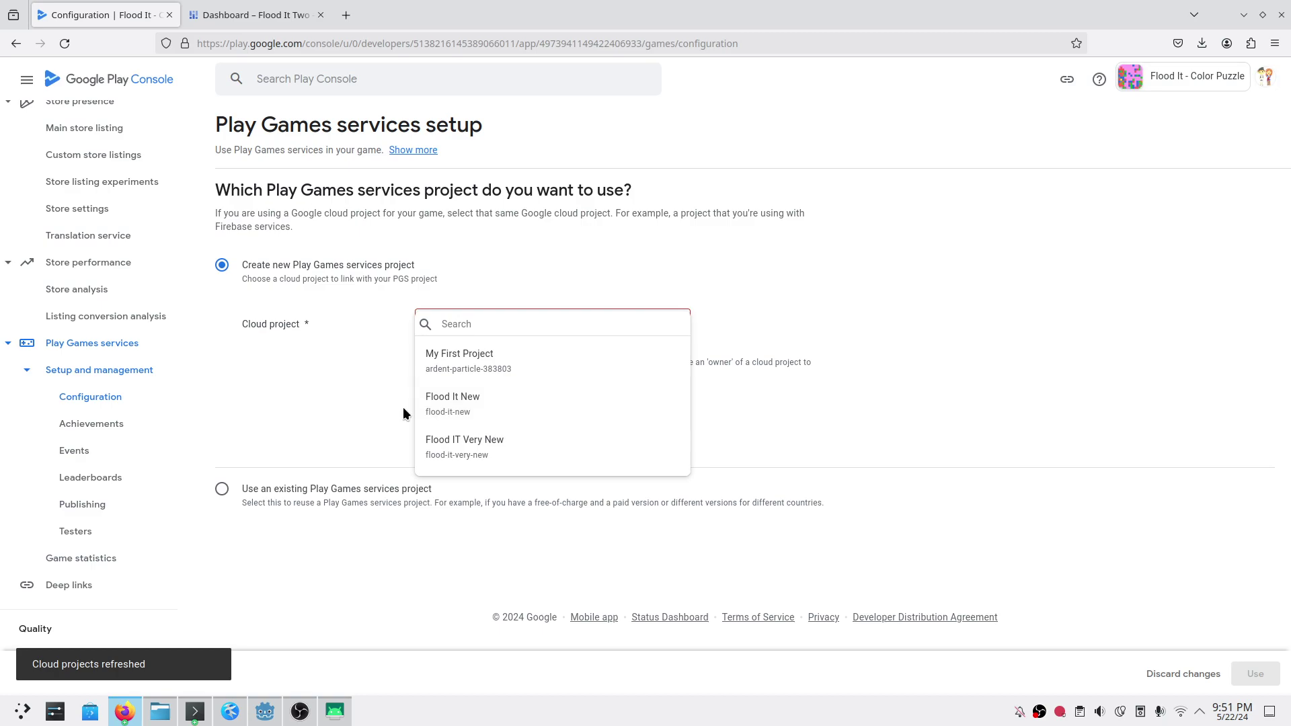
pyautogui.click(377, 409)
# Step: Reload the Play Games services setup page
pyautogui.press('F5')
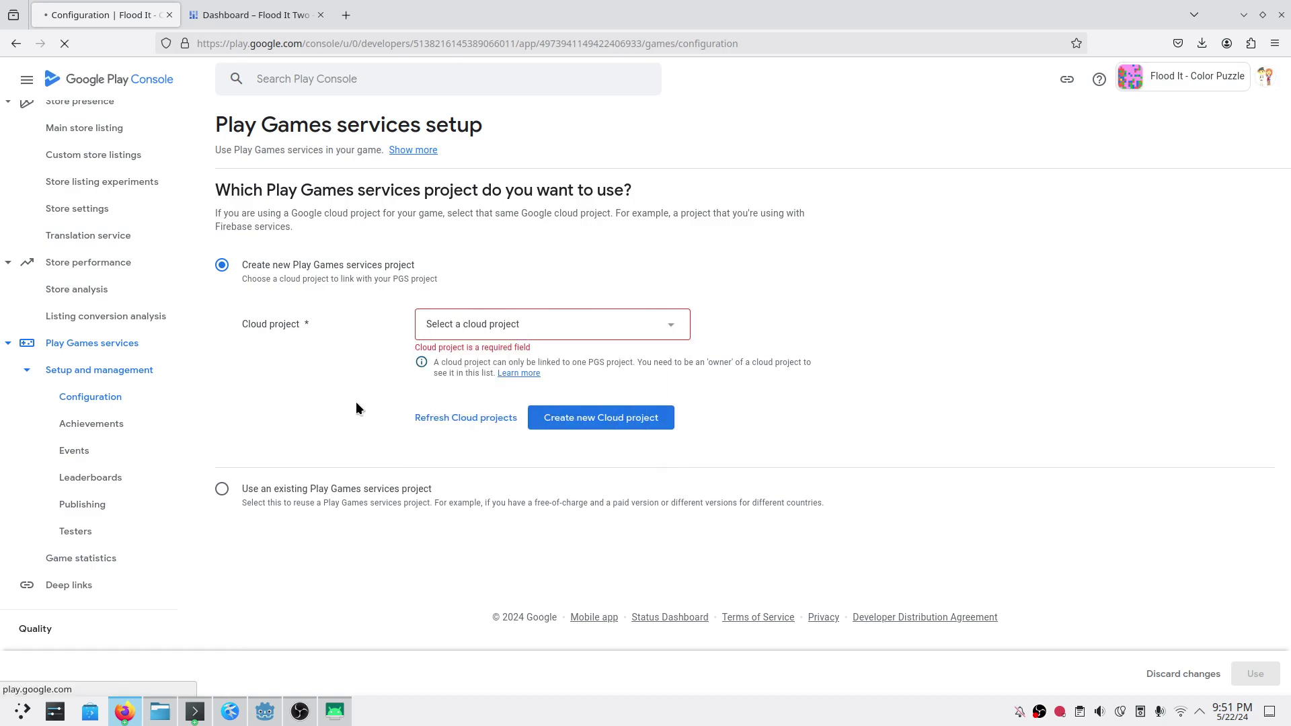
pyautogui.click(229, 14)
pyautogui.click(131, 12)
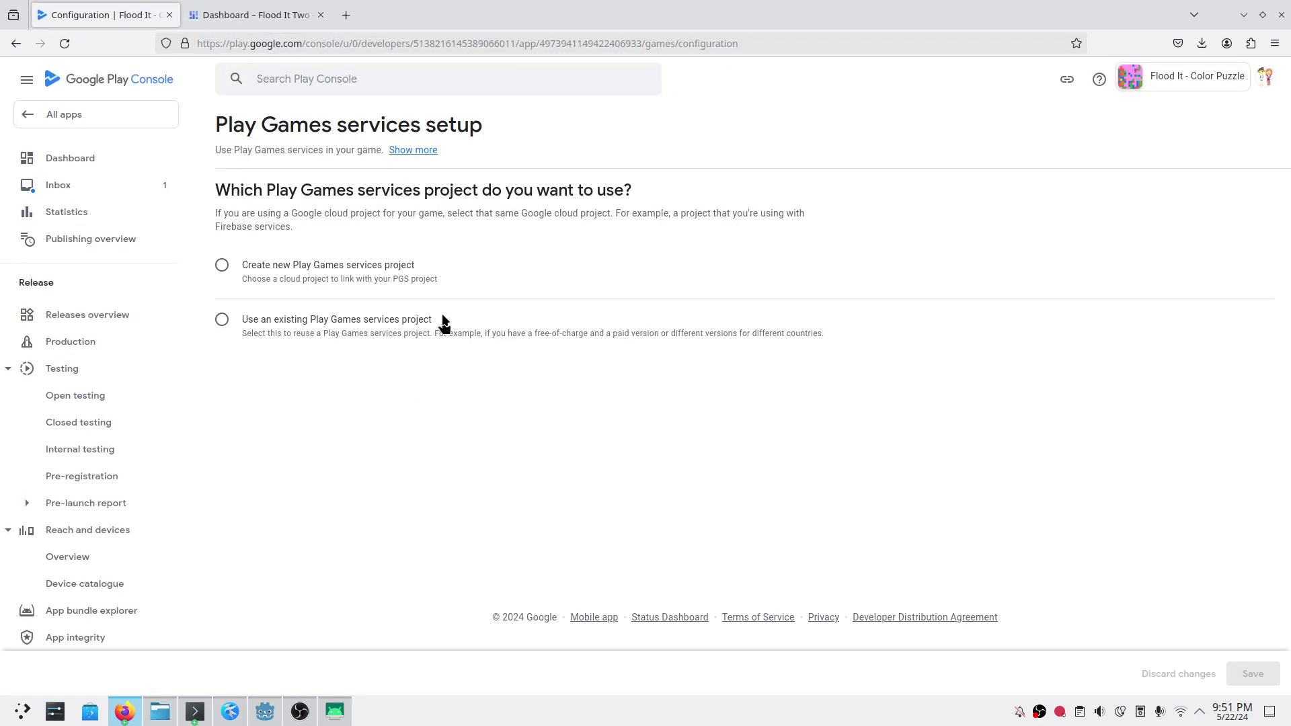
# Step: Choose 'Create new Play Games services project', select the Flood It Two Cloud project, and confirm
pyautogui.click(222, 265)
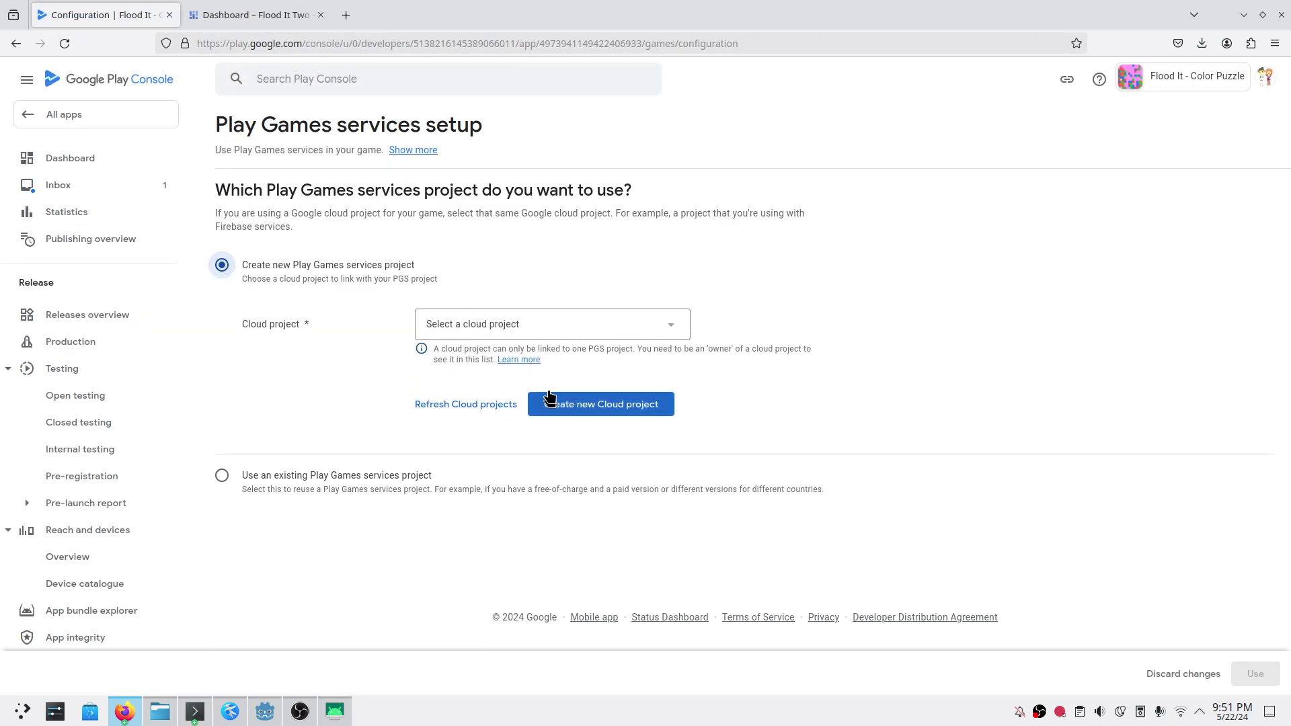
pyautogui.click(530, 326)
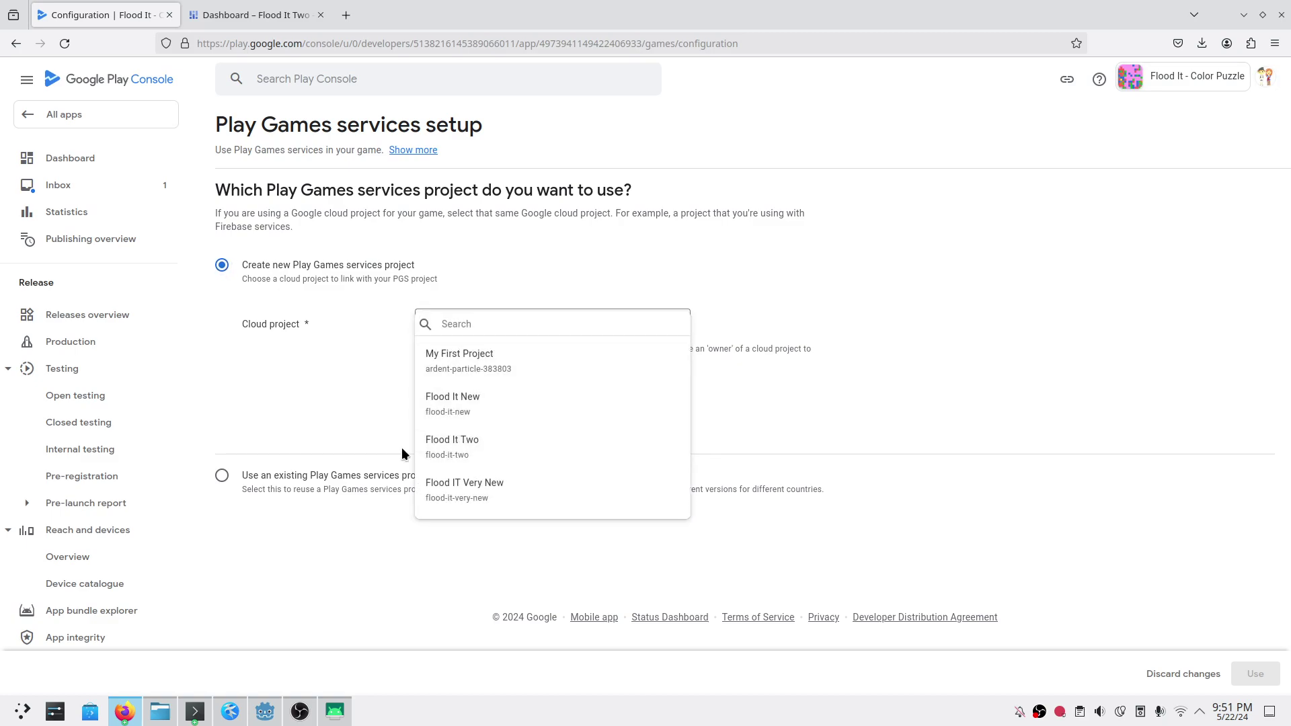
pyautogui.click(476, 452)
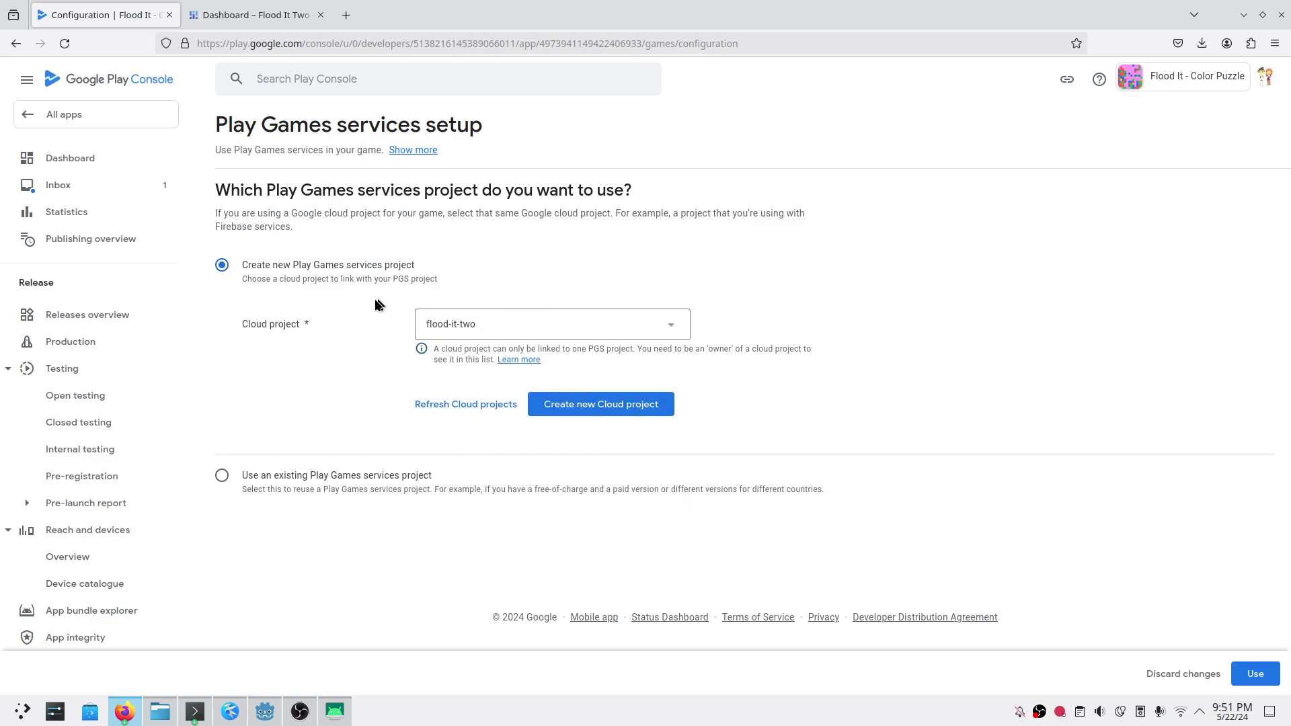
pyautogui.click(1255, 674)
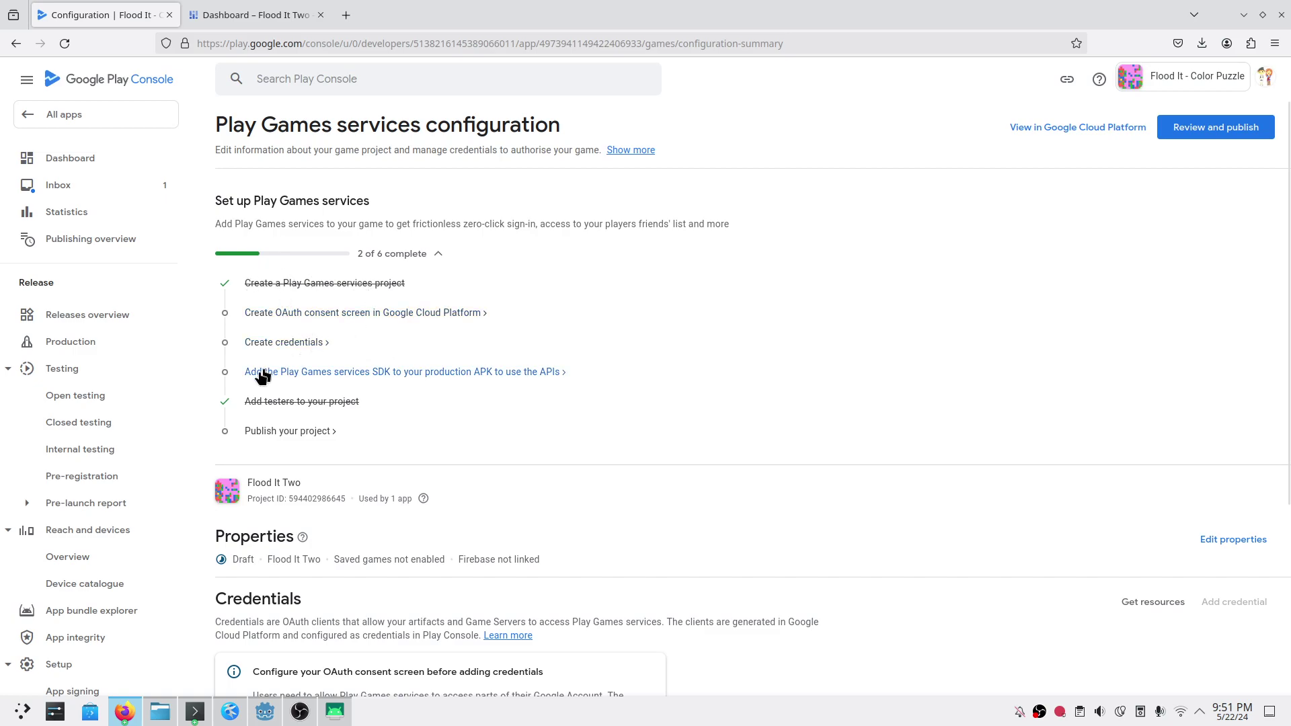
# Step: Follow the 'Create OAuth consent screen in Google Cloud Platform' checklist item to Google Cloud
pyautogui.moveTo(378, 406); pyautogui.dragTo(281, 402)
pyautogui.click(519, 270)
pyautogui.click(346, 315)
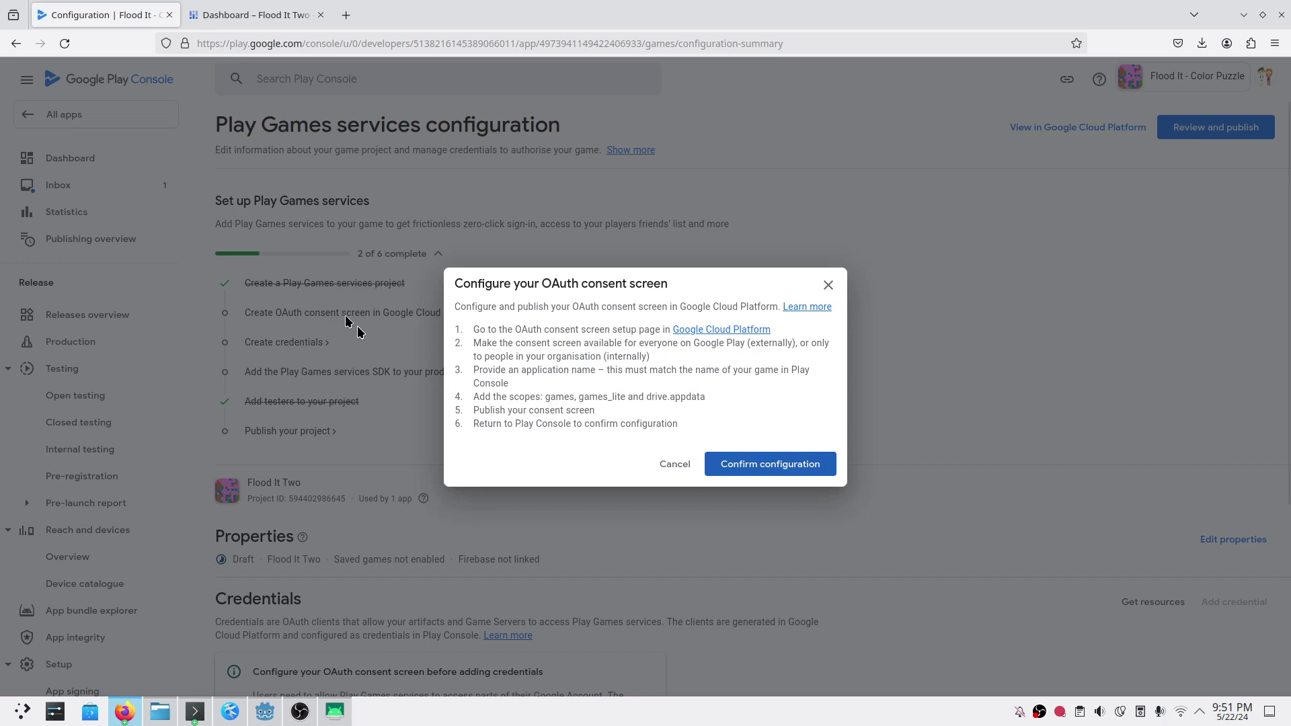
pyautogui.click(729, 331)
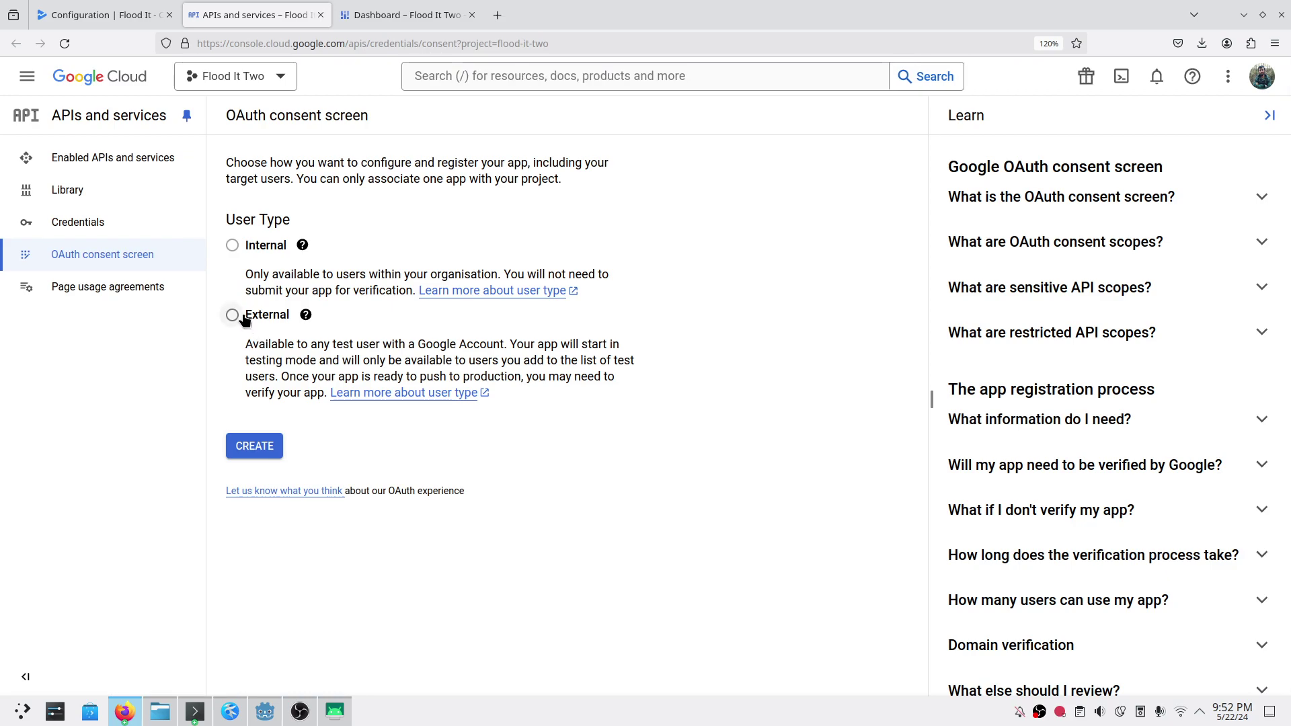
# Step: Choose the External user type and create the OAuth consent screen
pyautogui.click(235, 316)
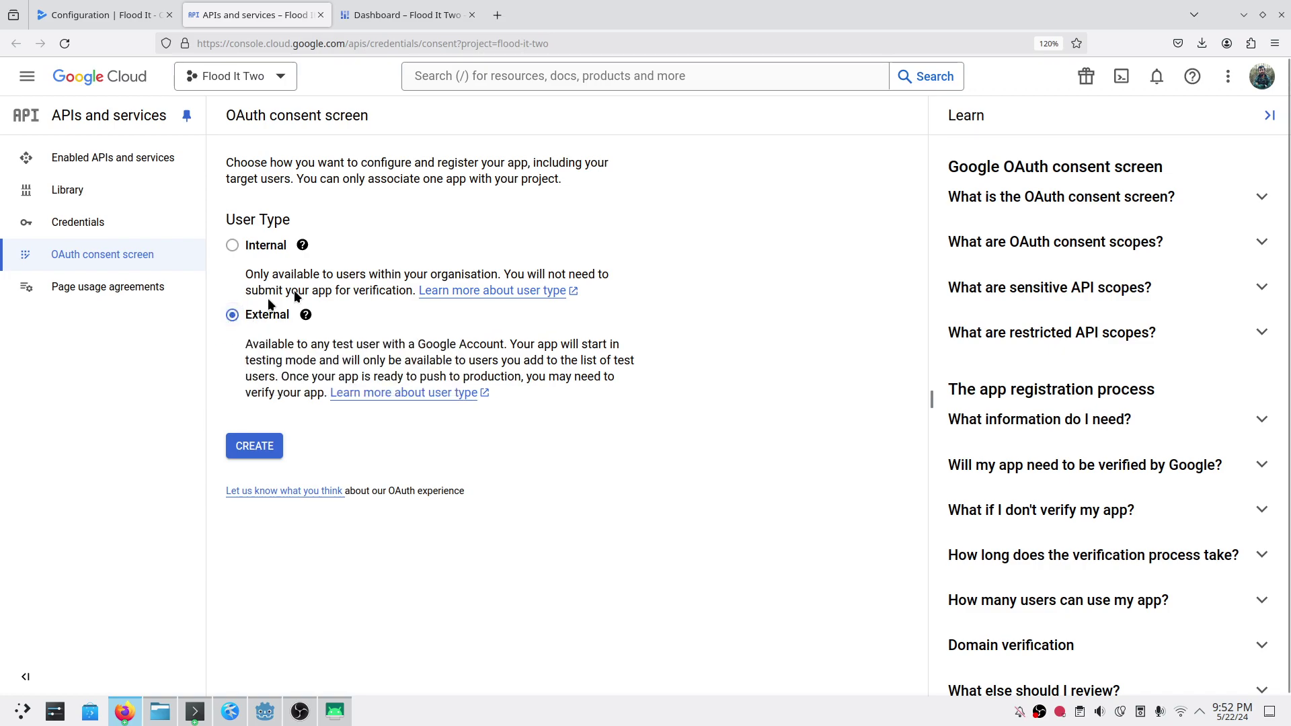
pyautogui.click(263, 445)
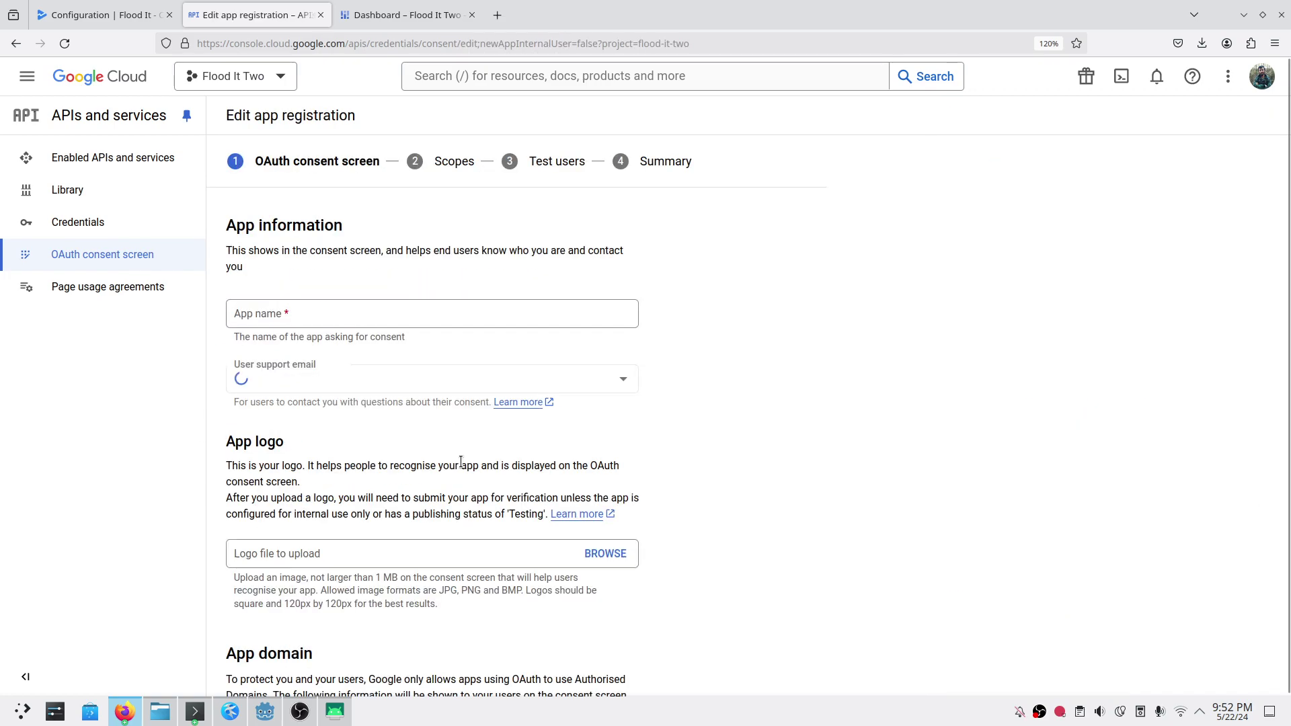
pyautogui.scroll(-7, 706, 431)
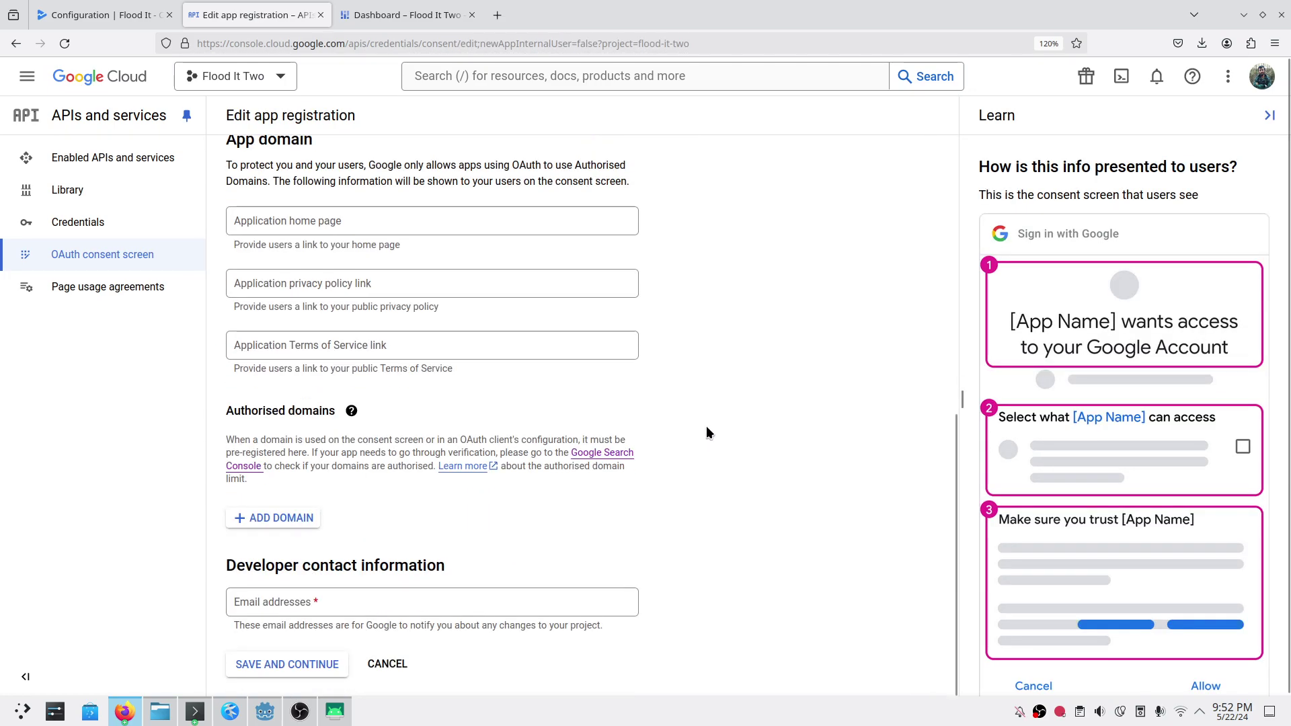
pyautogui.scroll(8, 709, 410)
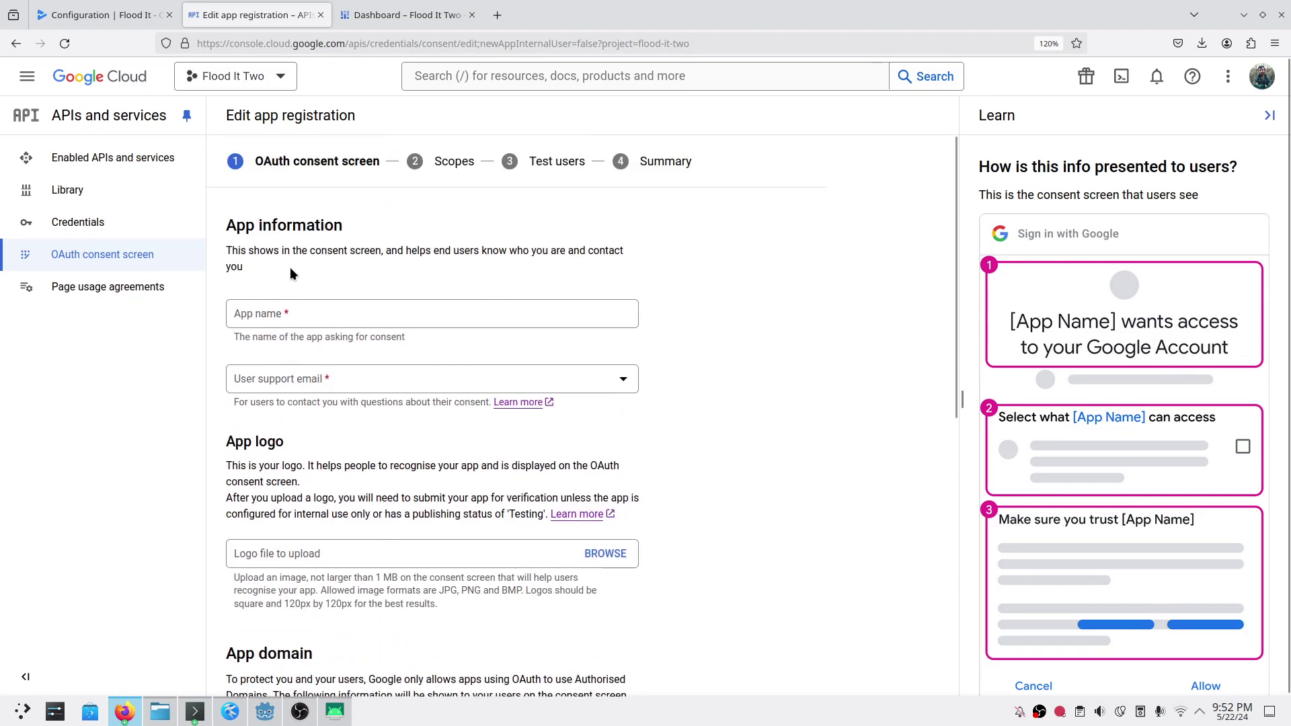
pyautogui.scroll(-6, 415, 454)
pyautogui.scroll(6, 418, 452)
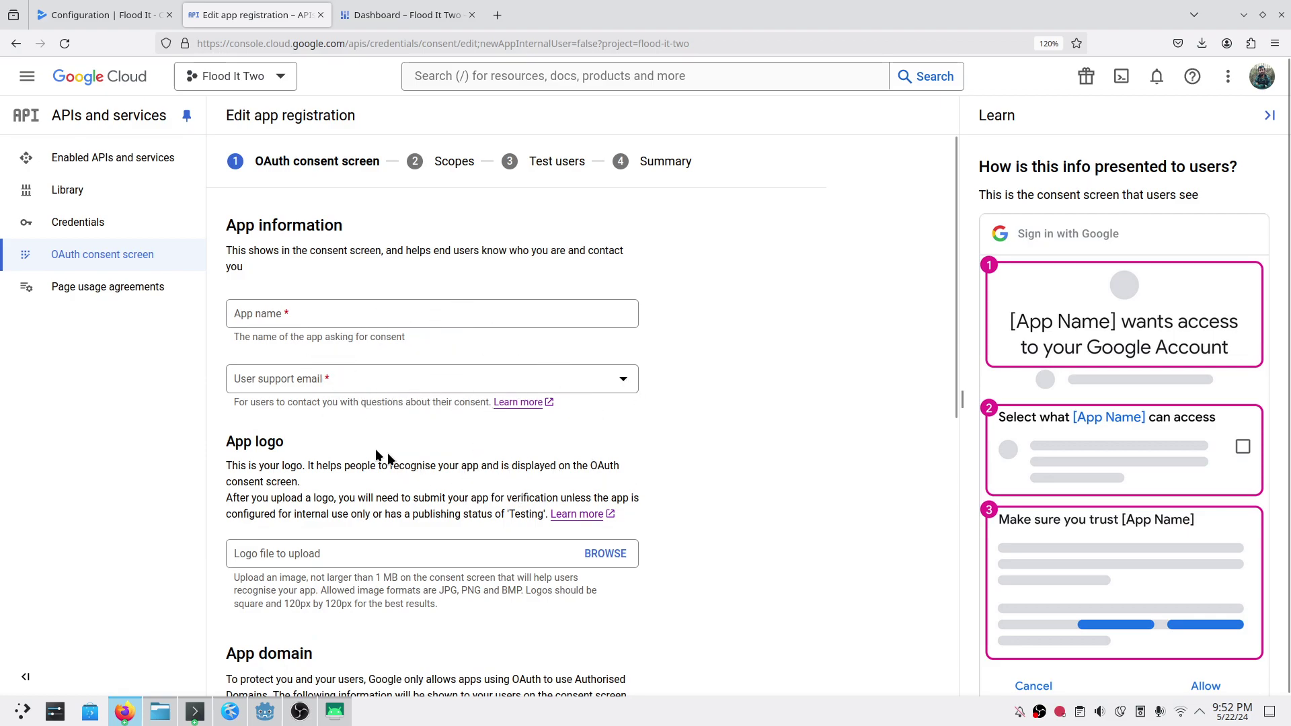
pyautogui.scroll(-1, 464, 431)
pyautogui.scroll(-4, 464, 432)
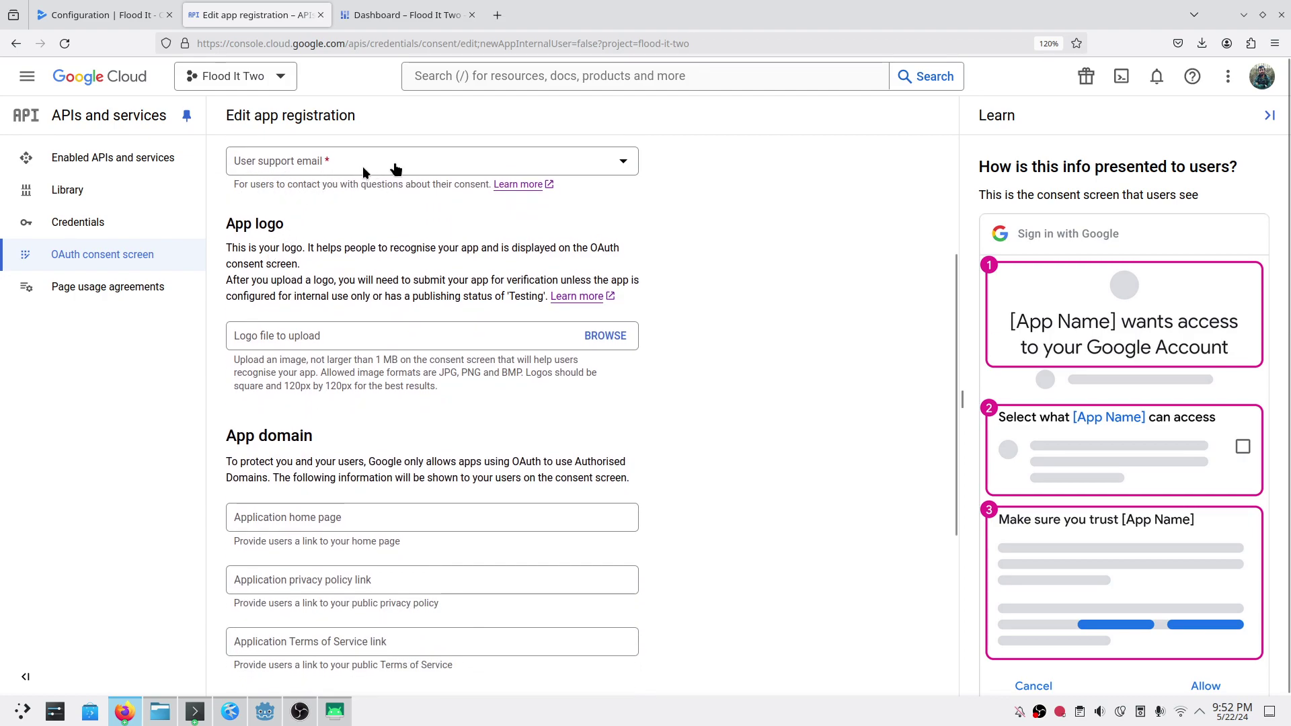
pyautogui.scroll(-7, 332, 173)
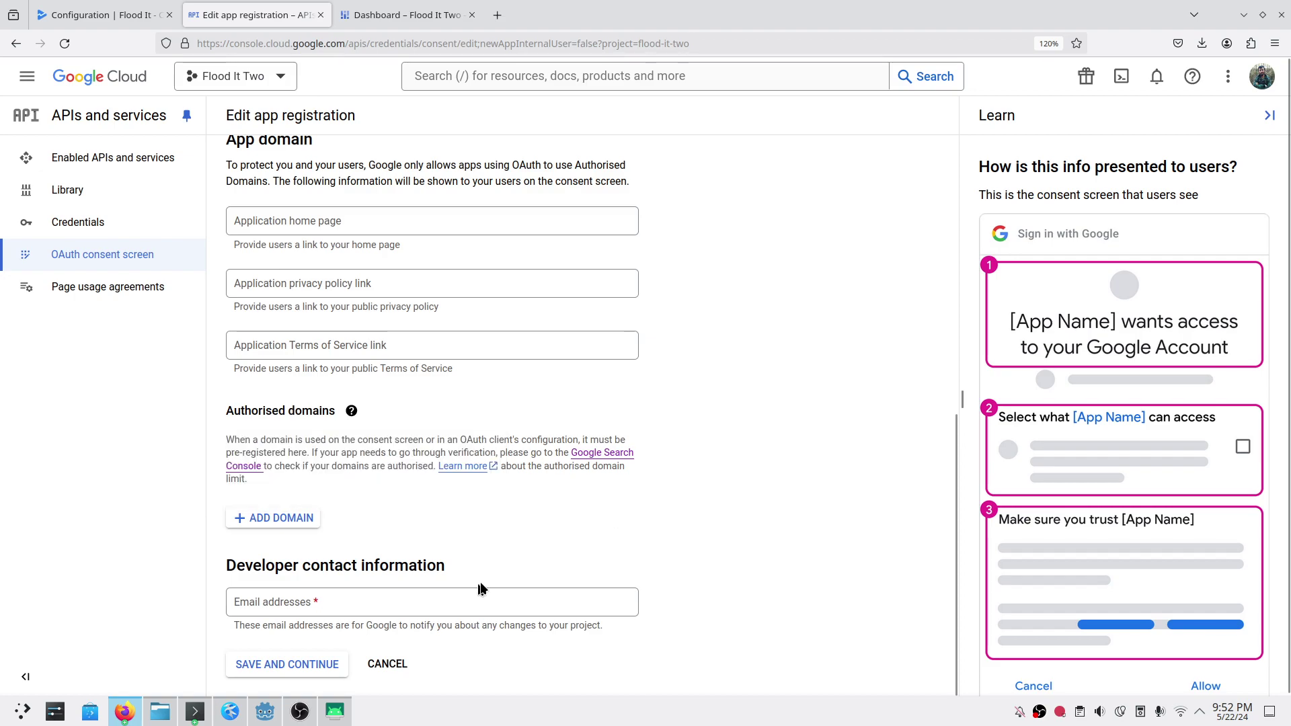
pyautogui.scroll(12, 484, 565)
pyautogui.scroll(-12, 597, 538)
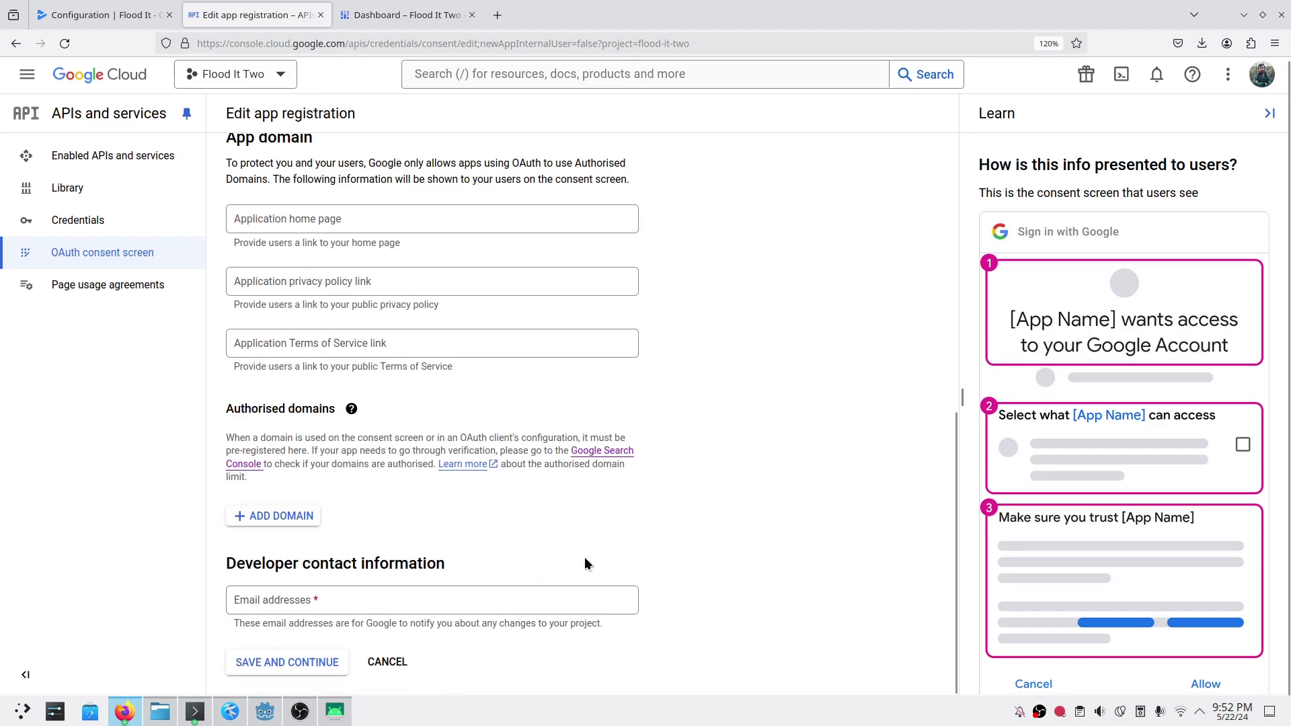
pyautogui.scroll(11, 708, 354)
pyautogui.scroll(1, 708, 347)
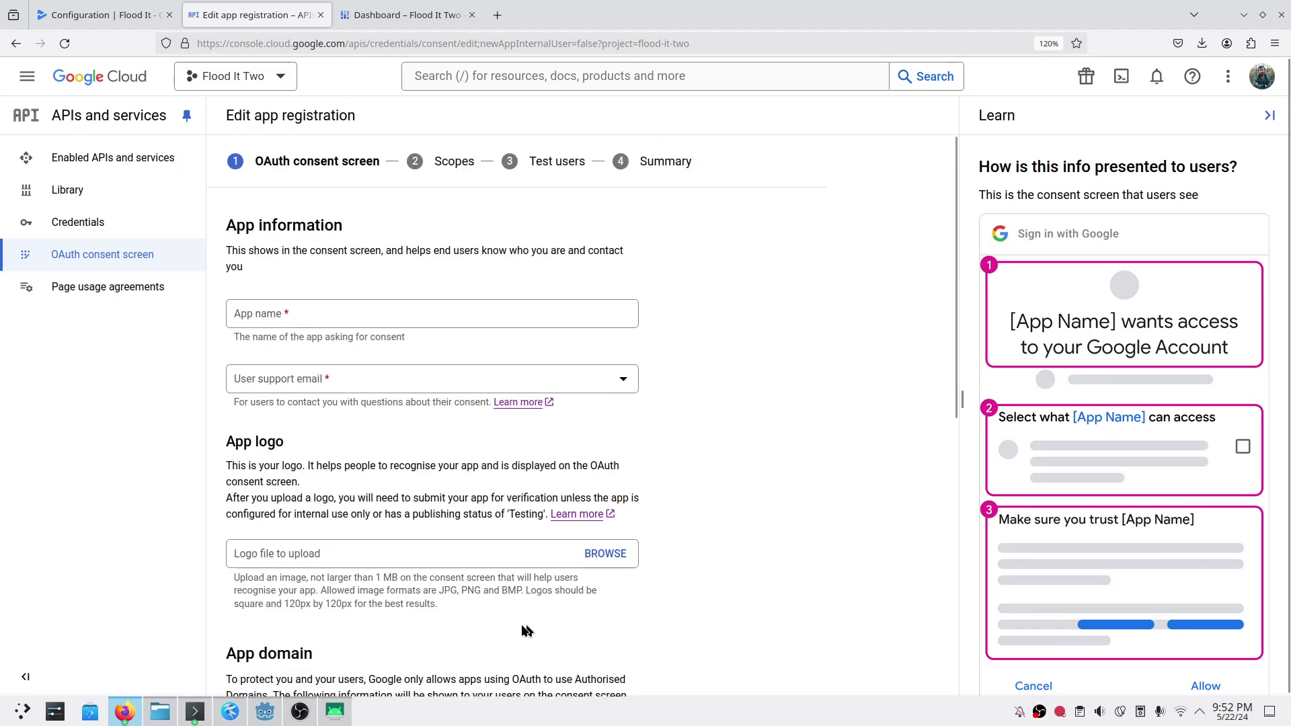
pyautogui.scroll(-12, 530, 622)
pyautogui.scroll(12, 402, 362)
pyautogui.scroll(-12, 349, 397)
pyautogui.scroll(12, 516, 493)
pyautogui.scroll(-5, 619, 382)
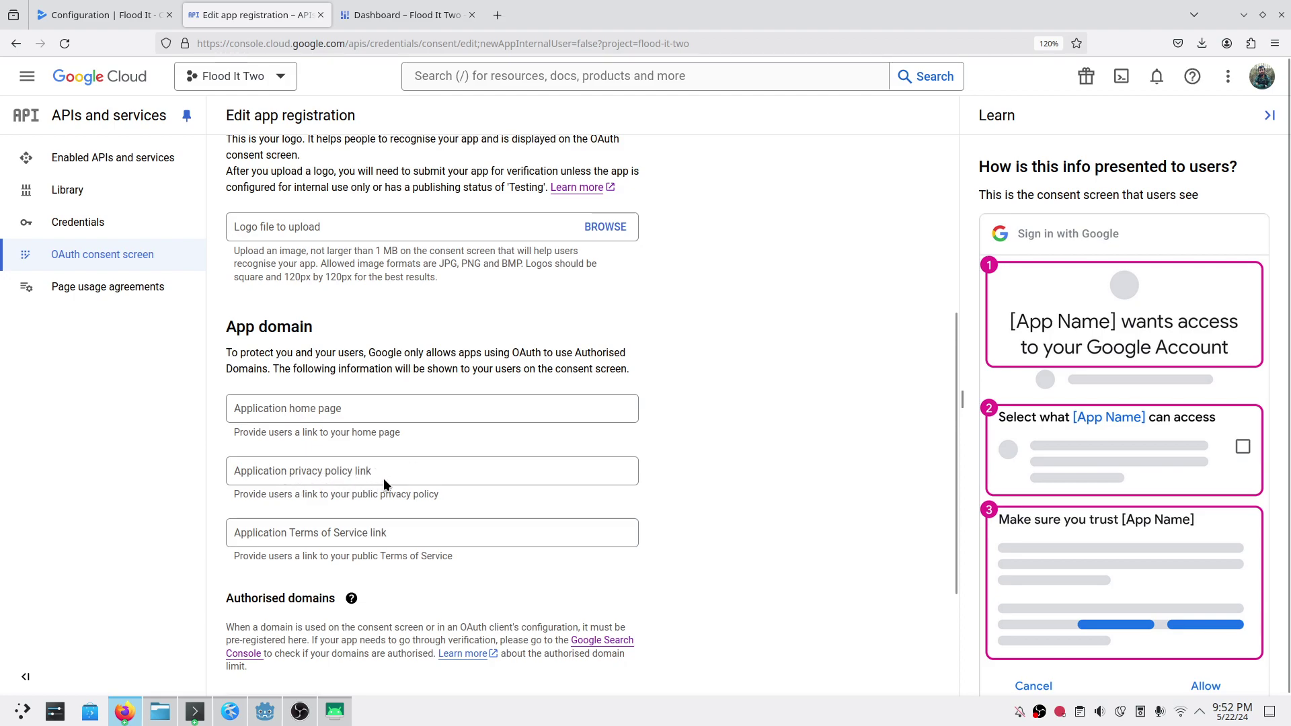
pyautogui.scroll(-3, 383, 478)
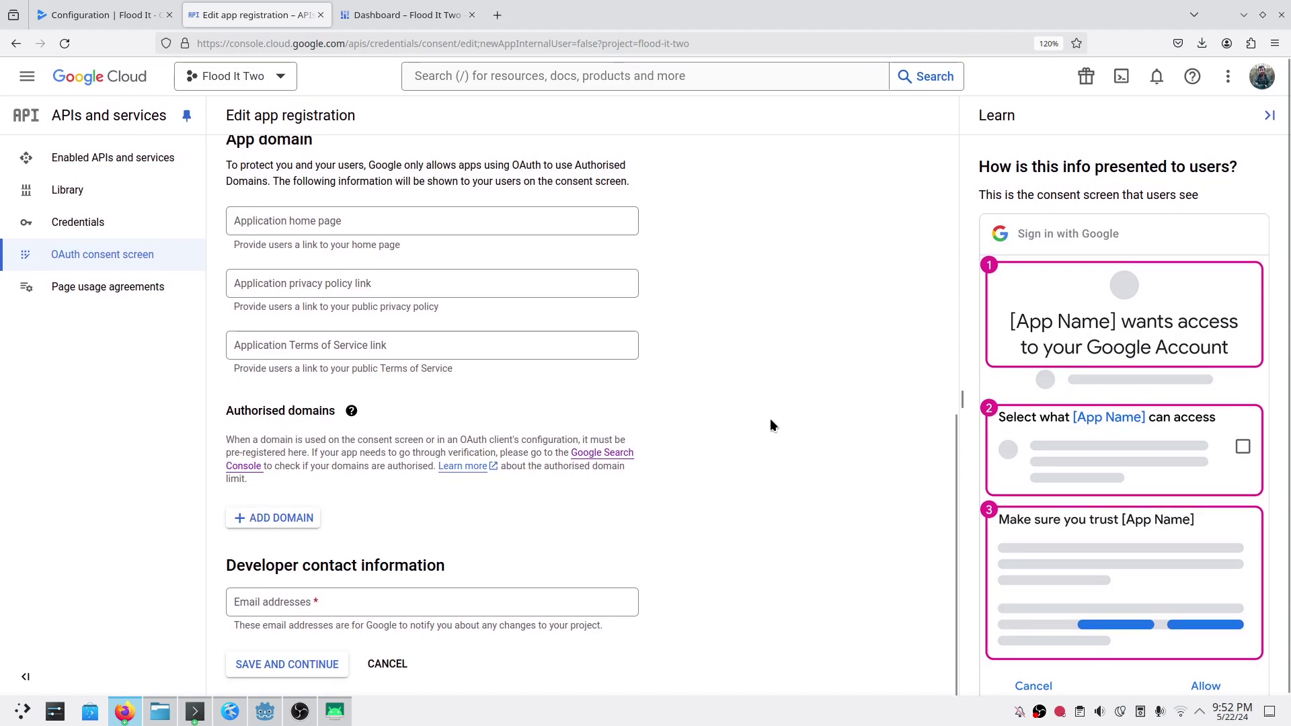
pyautogui.scroll(7, 788, 375)
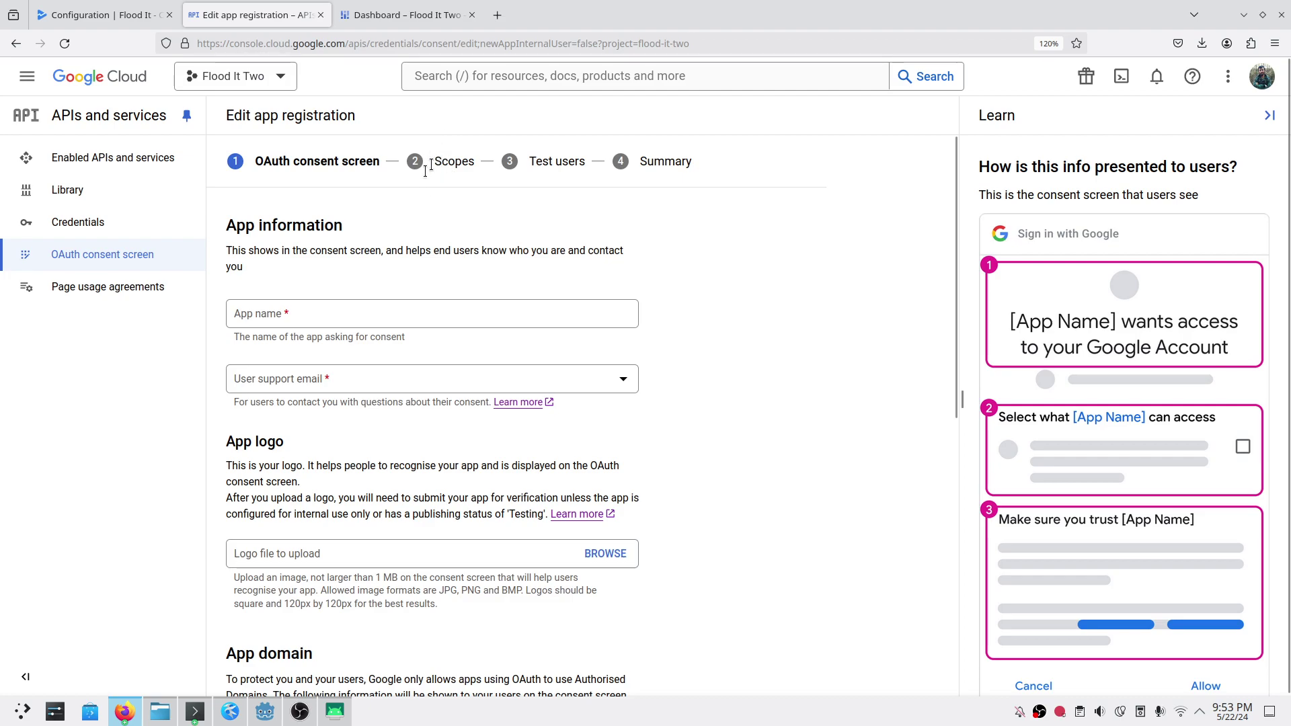
pyautogui.click(303, 714)
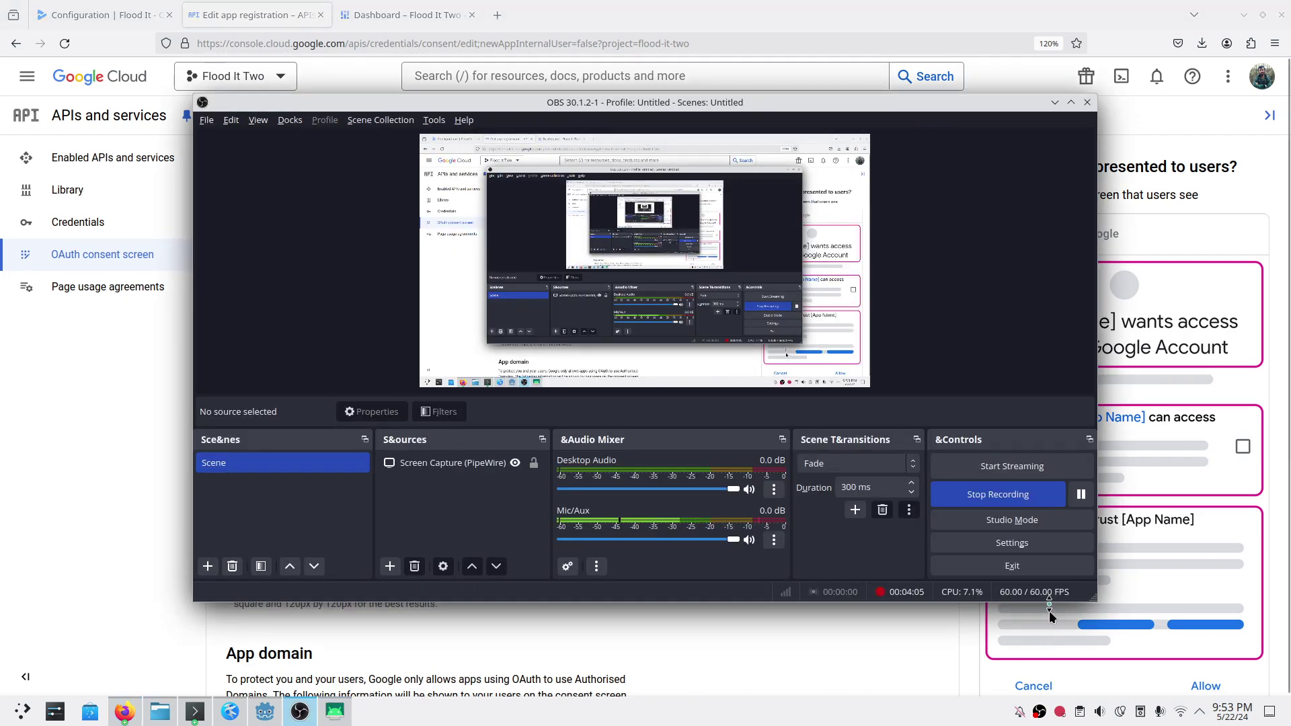
# Step: Open the available scopes list and show 50 rows per page
pyautogui.click(1160, 479)
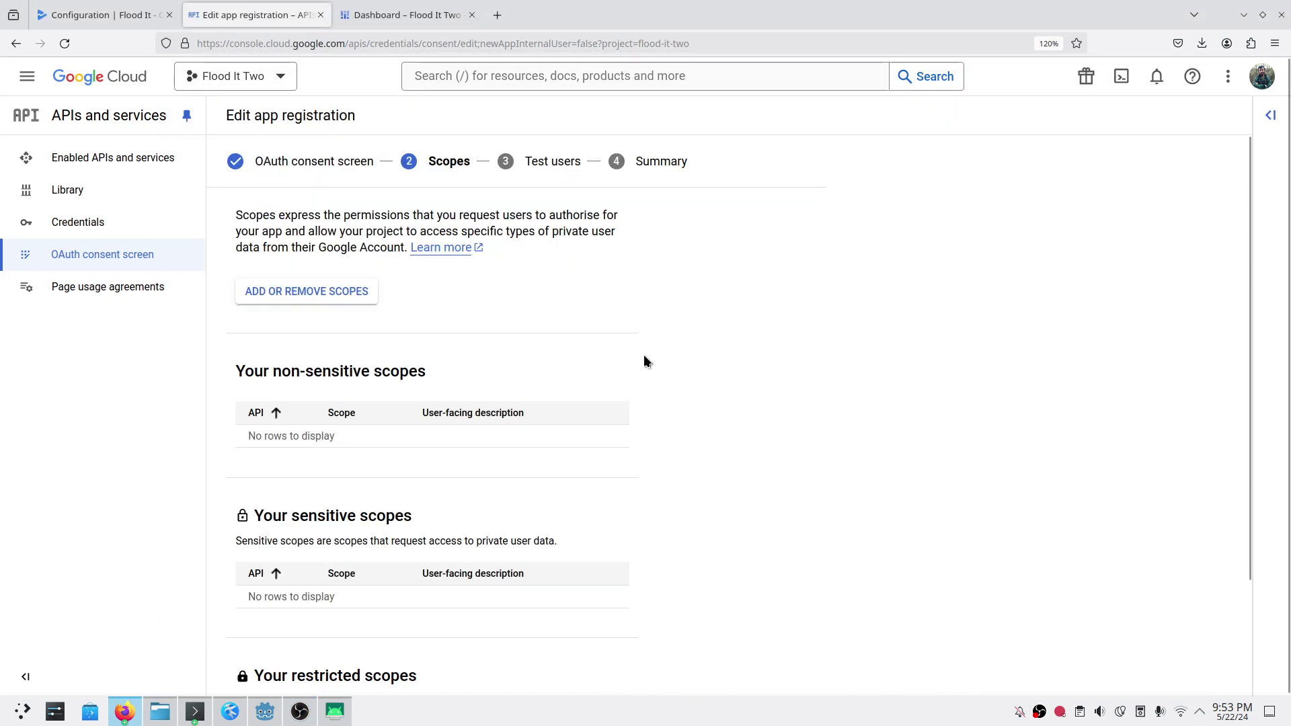
pyautogui.click(269, 294)
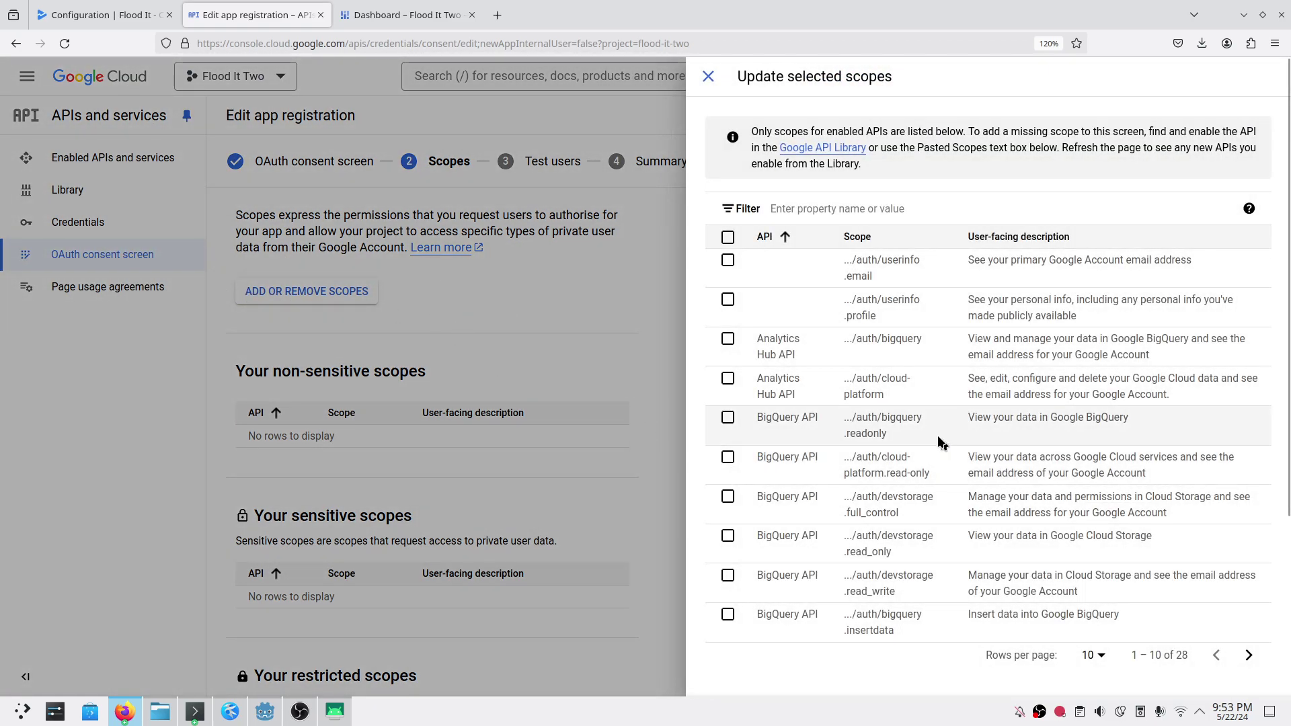
pyautogui.scroll(-3, 937, 496)
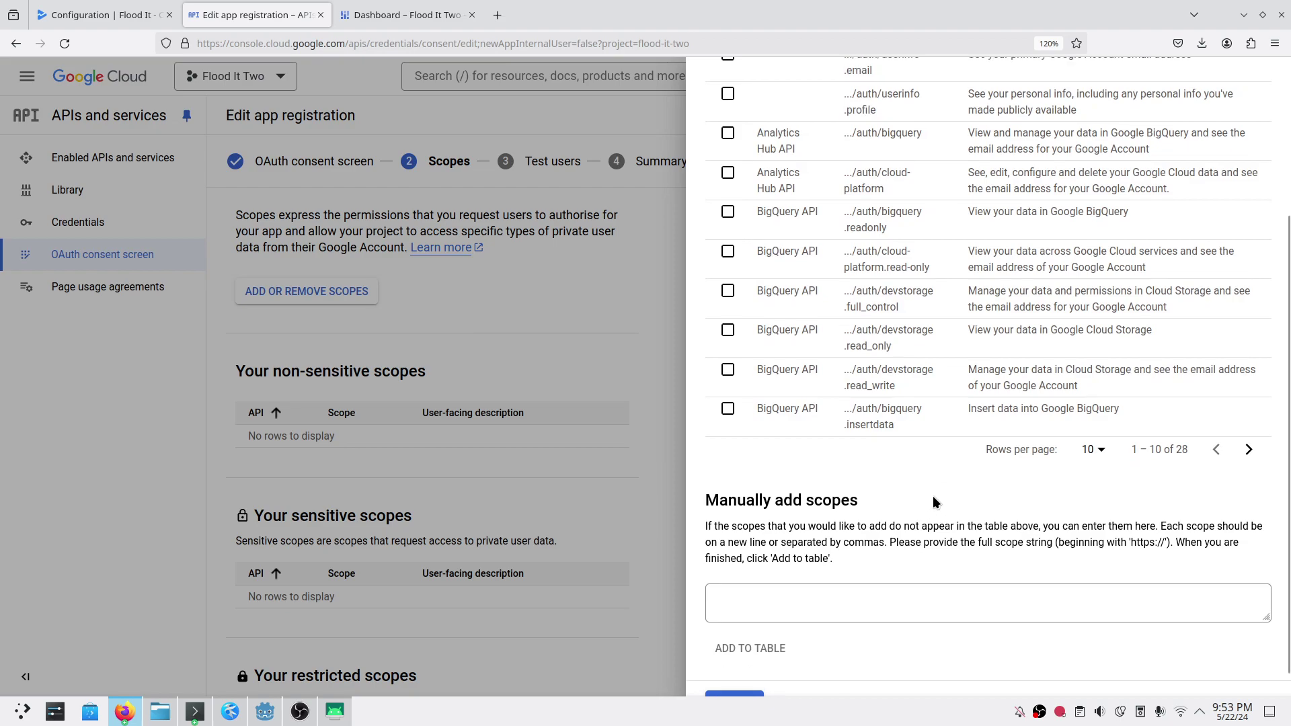
pyautogui.scroll(3, 940, 471)
pyautogui.scroll(-3, 1076, 522)
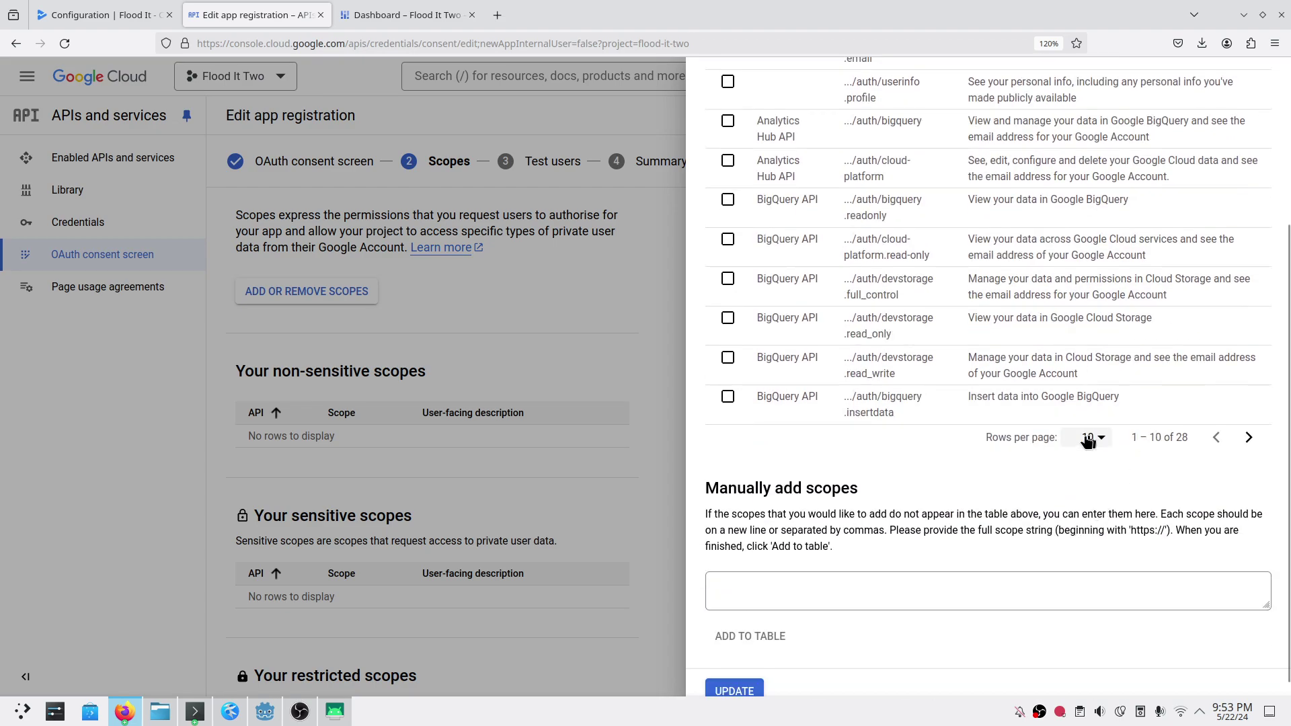
pyautogui.click(1093, 438)
pyautogui.click(1090, 526)
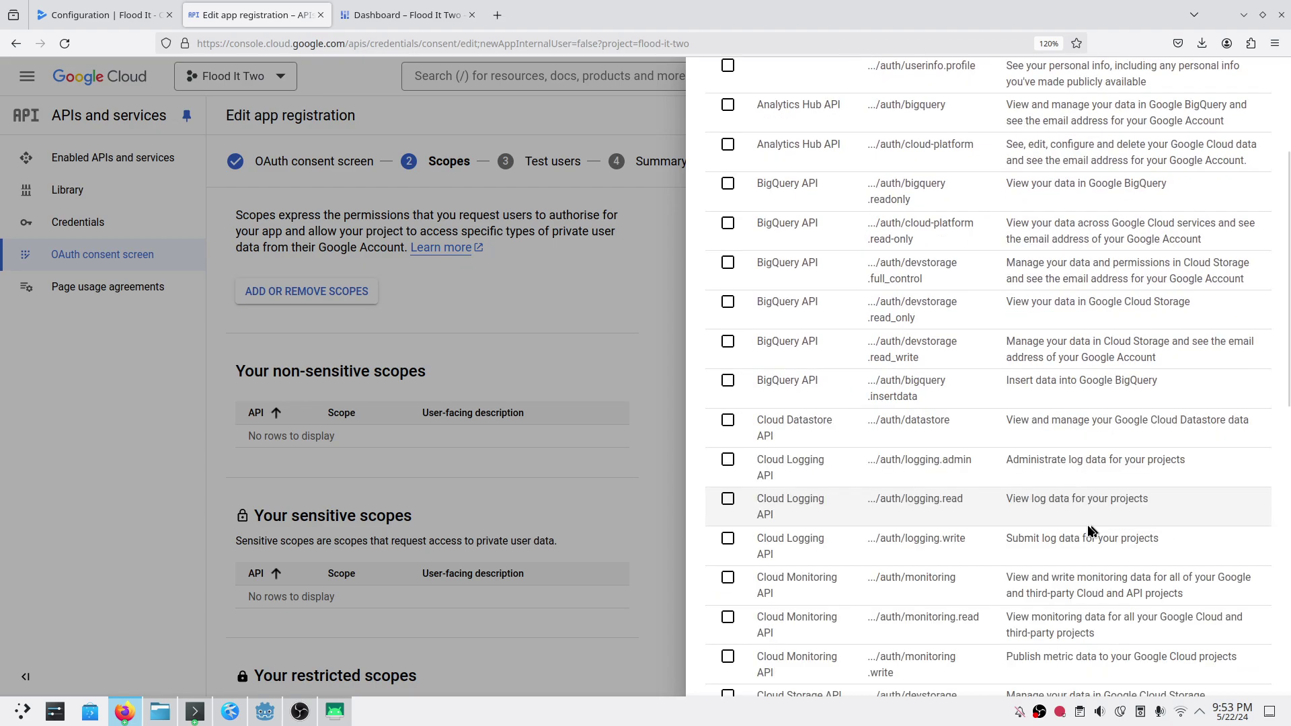
pyautogui.scroll(-3, 887, 457)
pyautogui.scroll(-3, 890, 464)
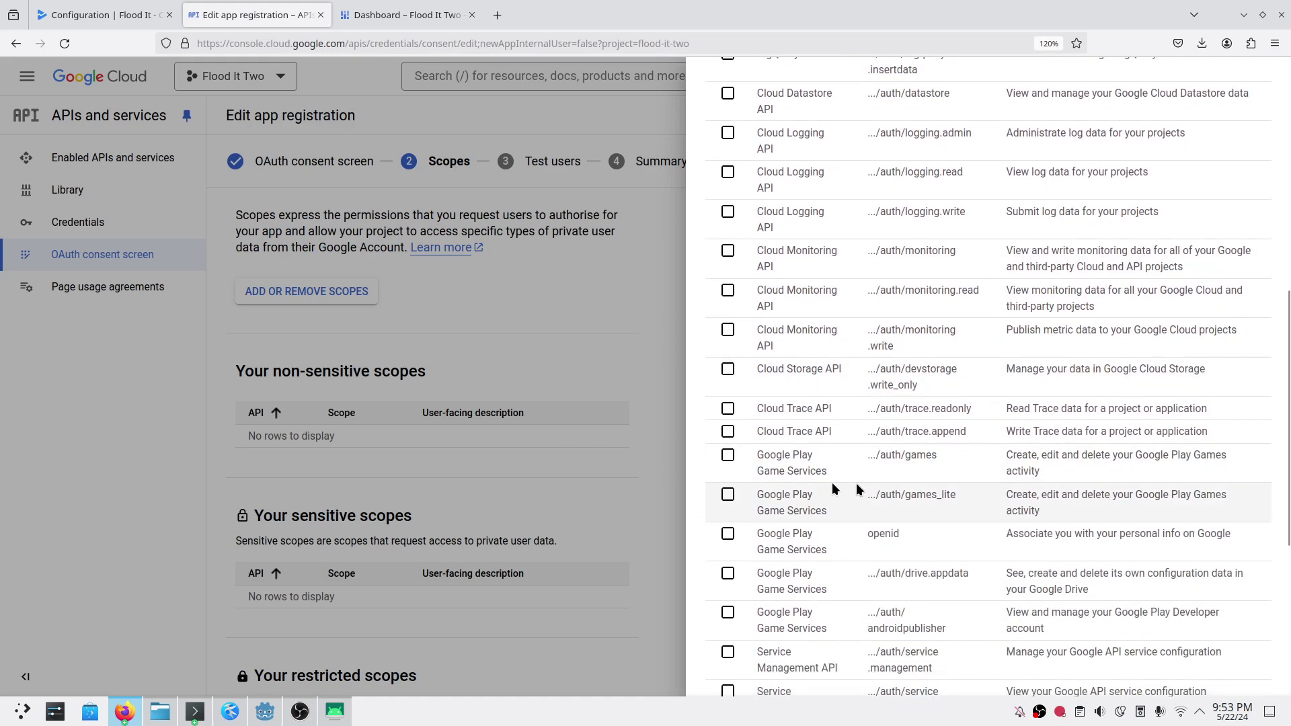
# Step: Tick auth/games_lite and auth/drive.appdata, checking them against the plugin setup instructions
pyautogui.click(728, 497)
pyautogui.moveTo(880, 495); pyautogui.dragTo(1009, 497)
pyautogui.click(727, 573)
pyautogui.moveTo(969, 576); pyautogui.dragTo(897, 577)
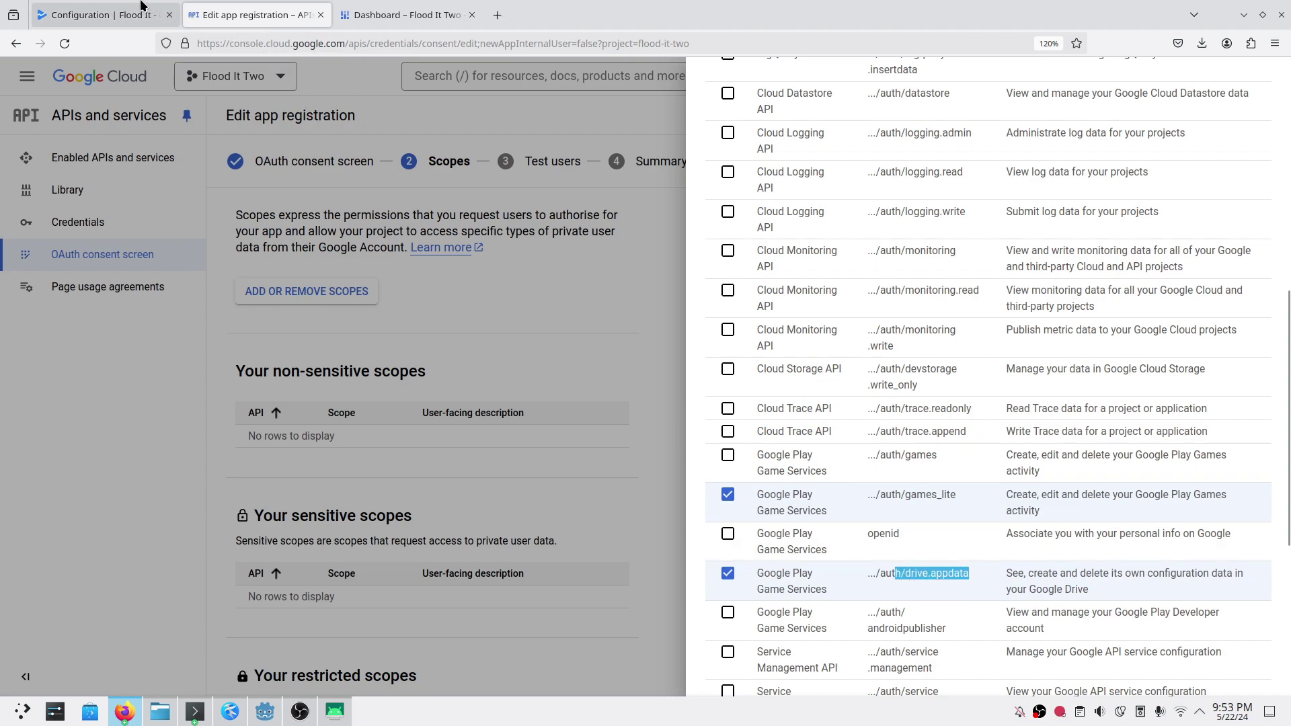
pyautogui.hotkey('alt', 'Tab')
pyautogui.moveTo(390, 346); pyautogui.dragTo(567, 347)
pyautogui.click(569, 346)
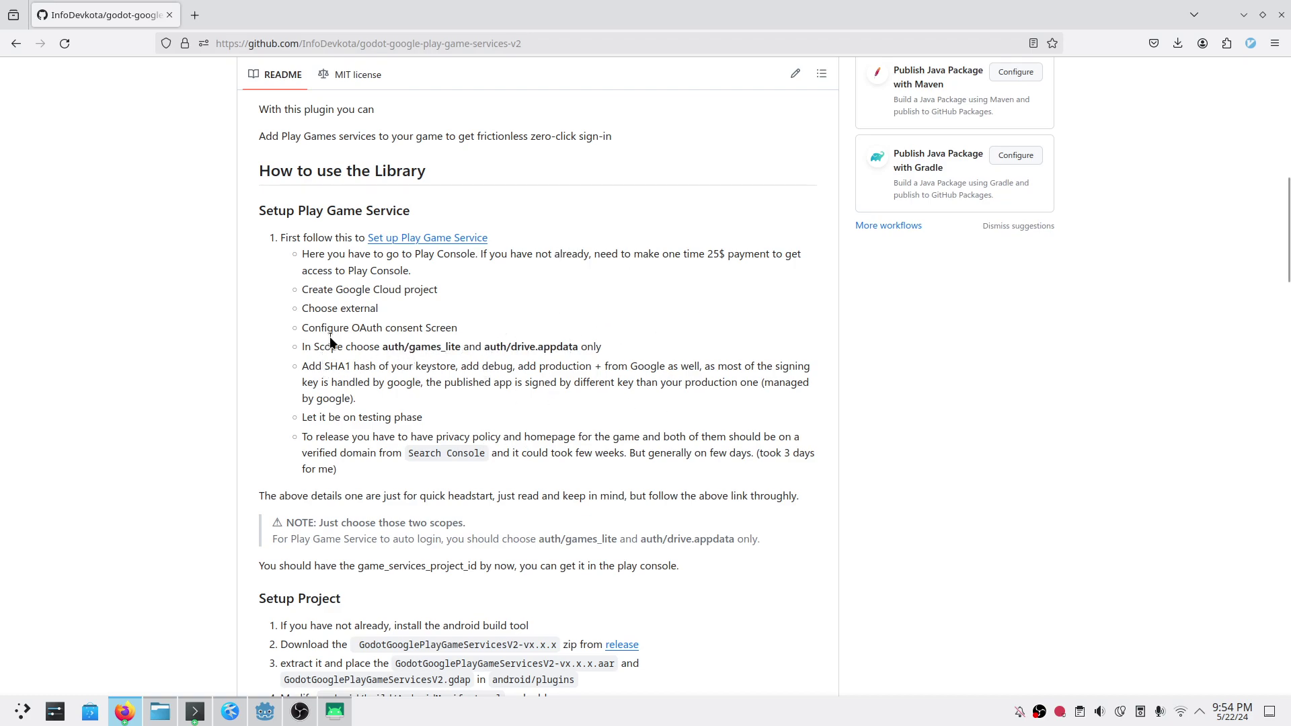
pyautogui.hotkey('alt', 'Tab')
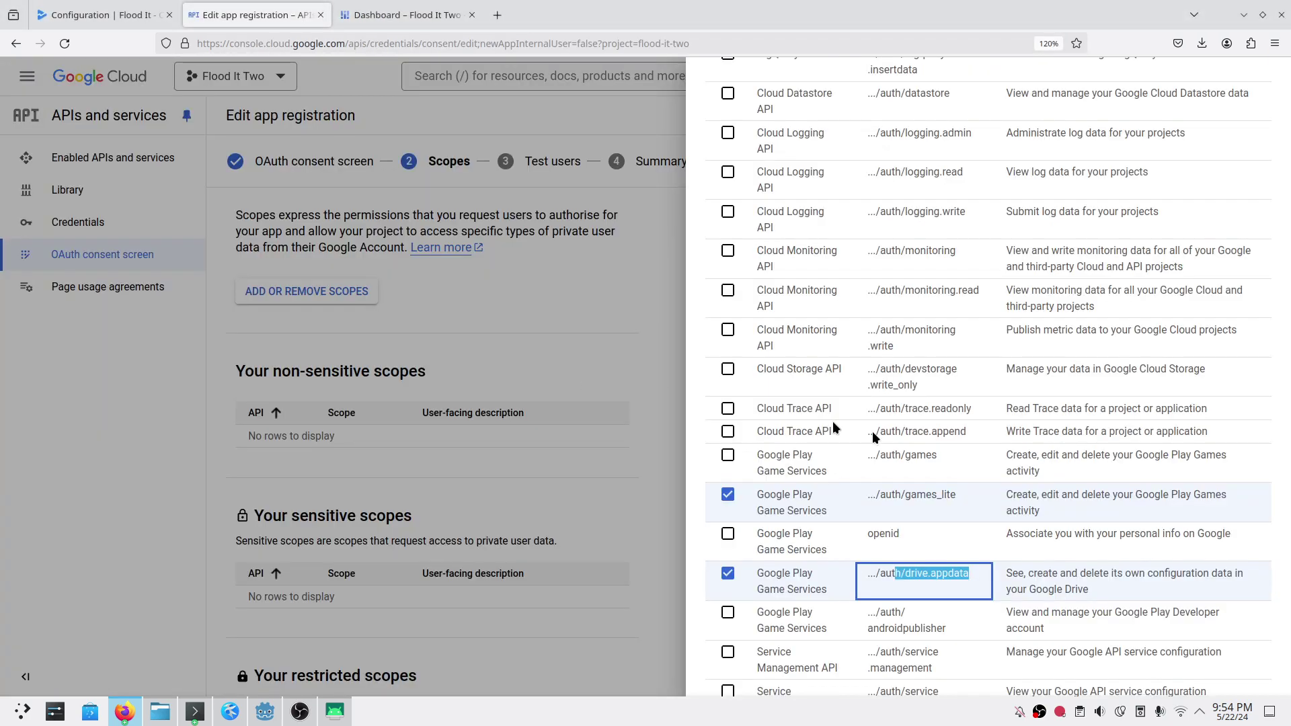
# Step: Apply the two chosen scopes with Update and review the non-sensitive scopes list
pyautogui.scroll(-5, 950, 556)
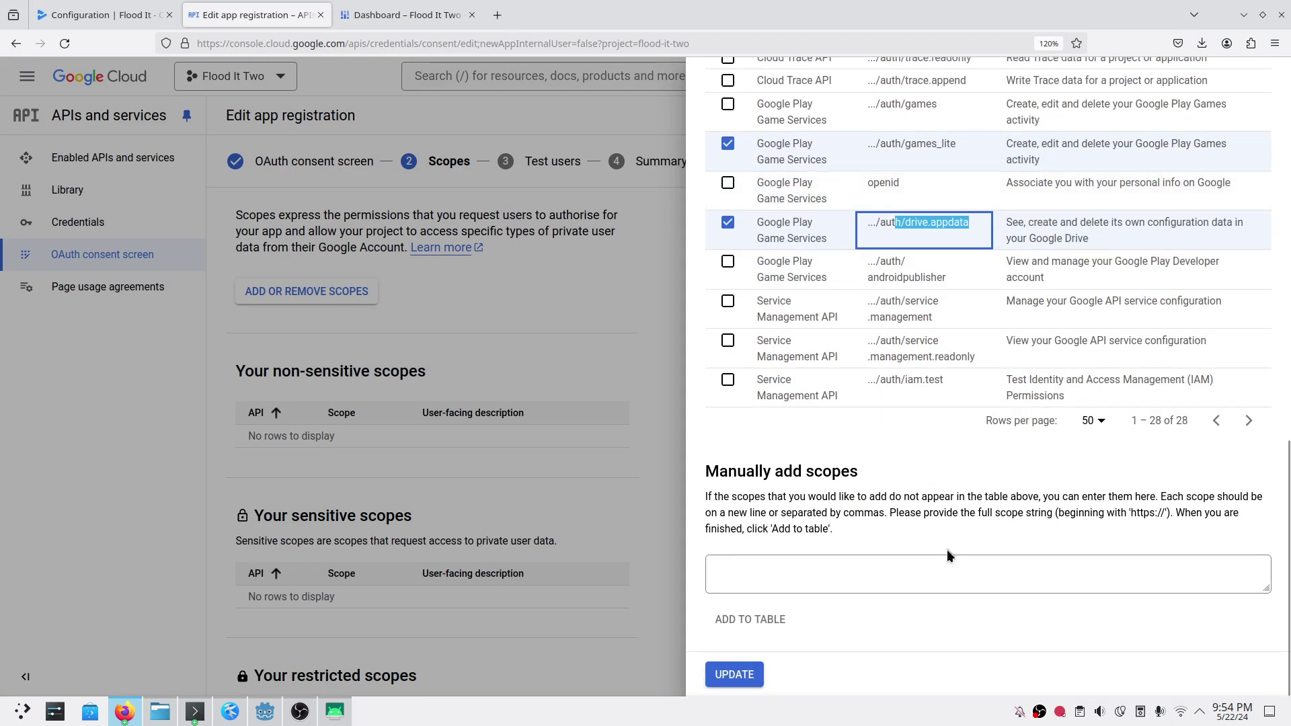
pyautogui.click(747, 673)
pyautogui.scroll(-3, 675, 302)
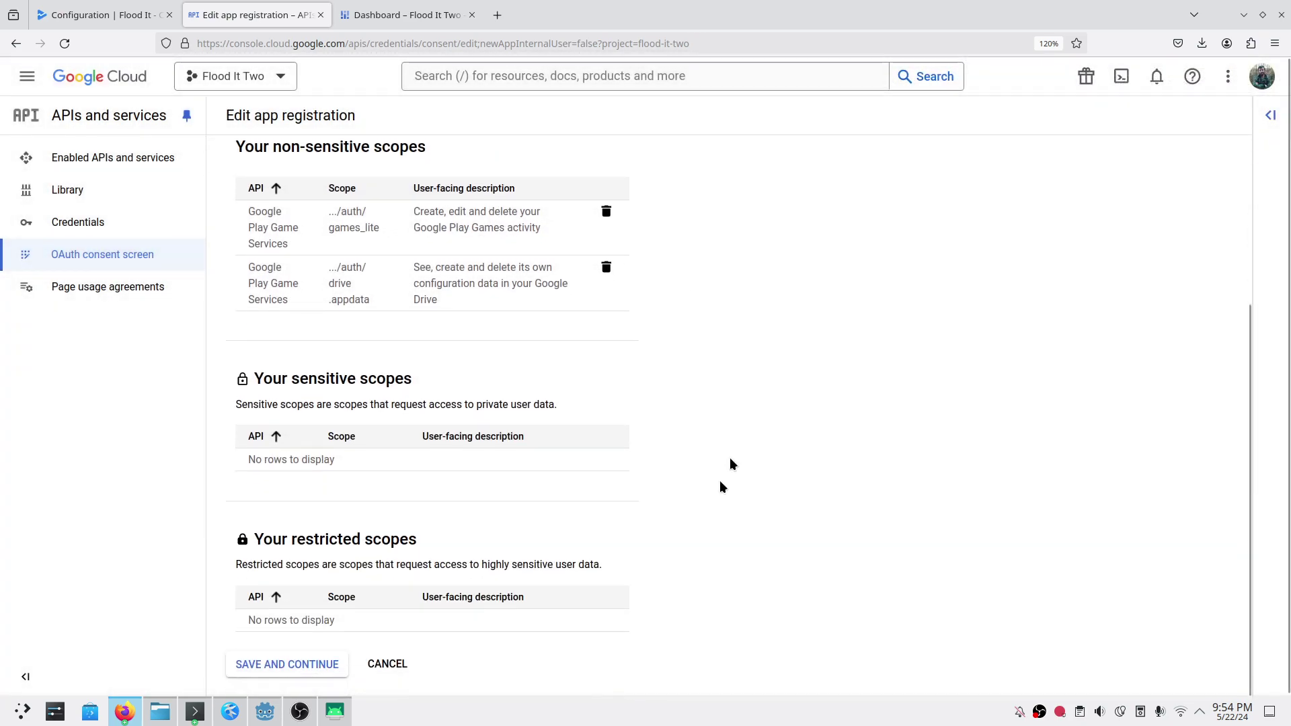
pyautogui.scroll(3, 409, 582)
pyautogui.scroll(-3, 421, 493)
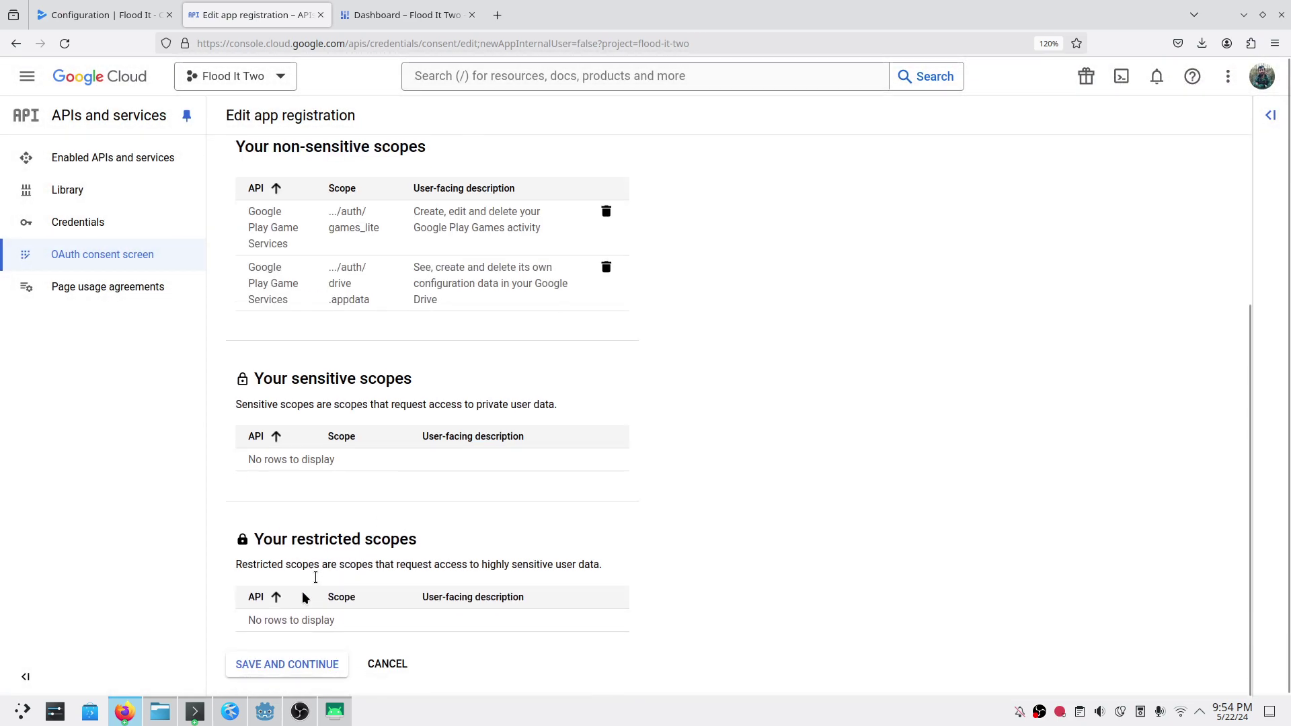
# Step: Save the scopes, continue past Test users and Summary, and confirm the Testing publishing status
pyautogui.click(266, 669)
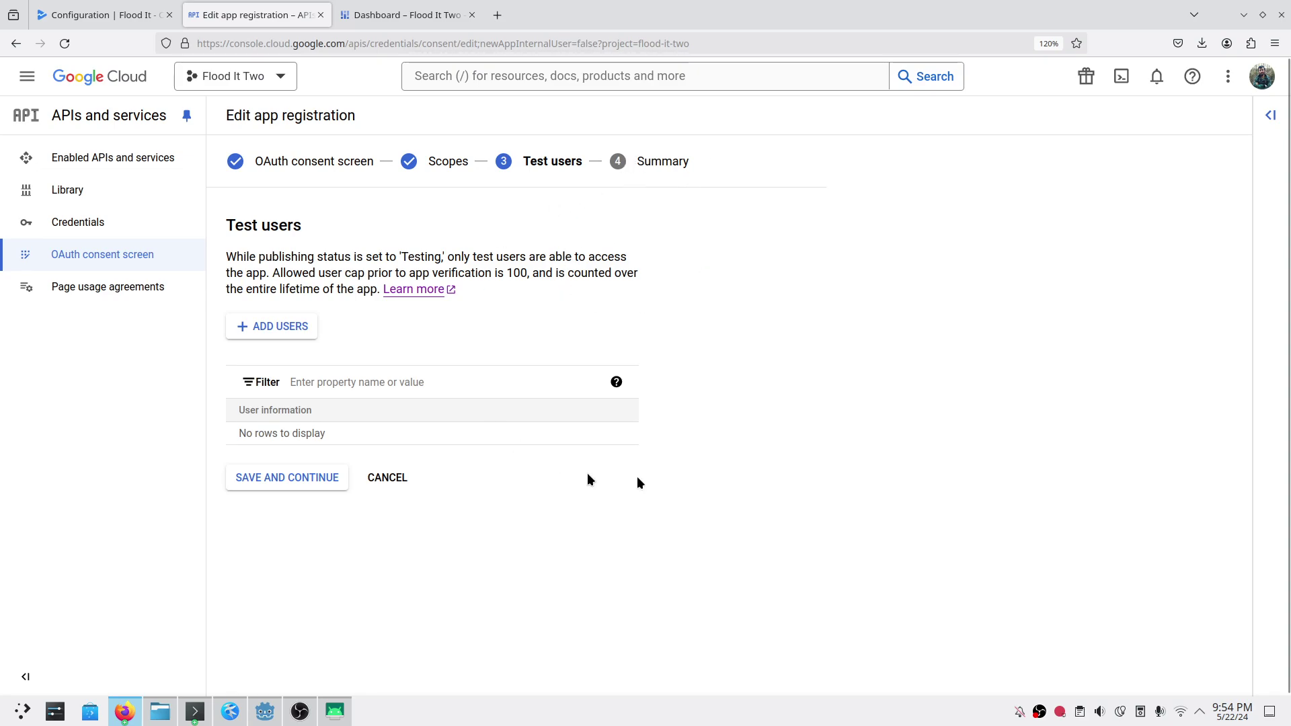
pyautogui.click(300, 712)
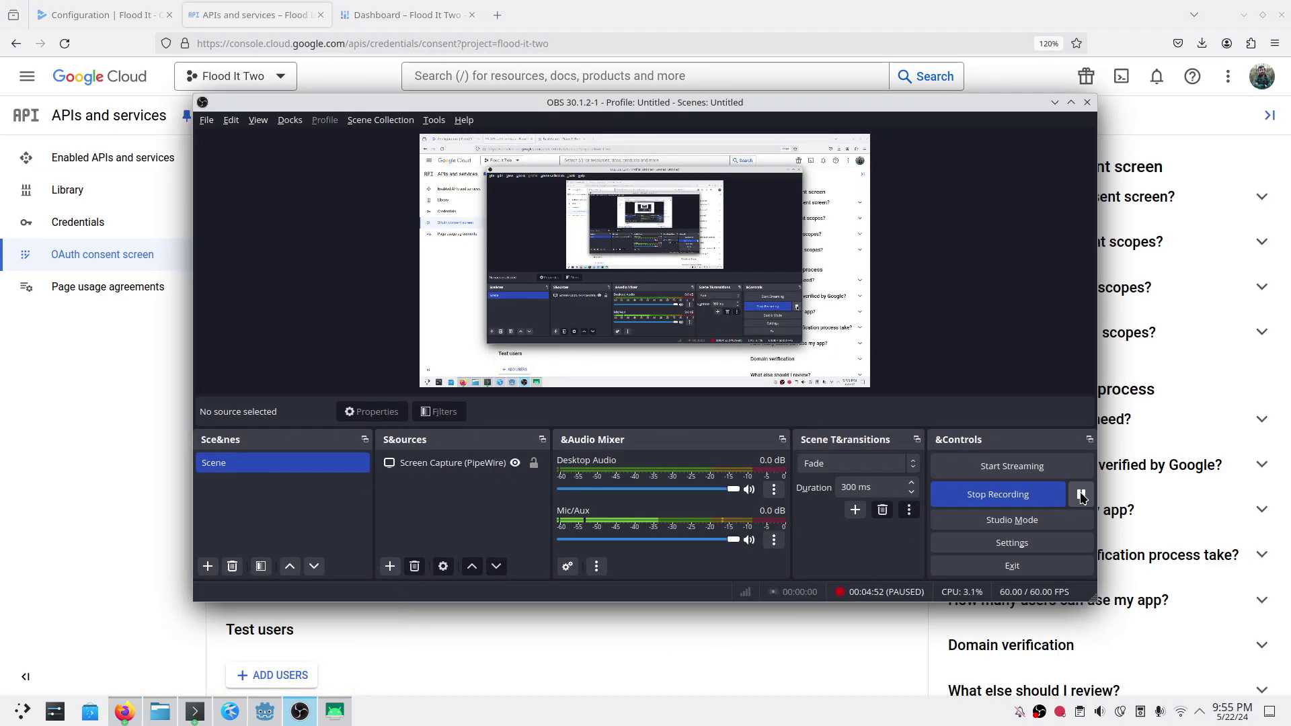
pyautogui.click(1082, 503)
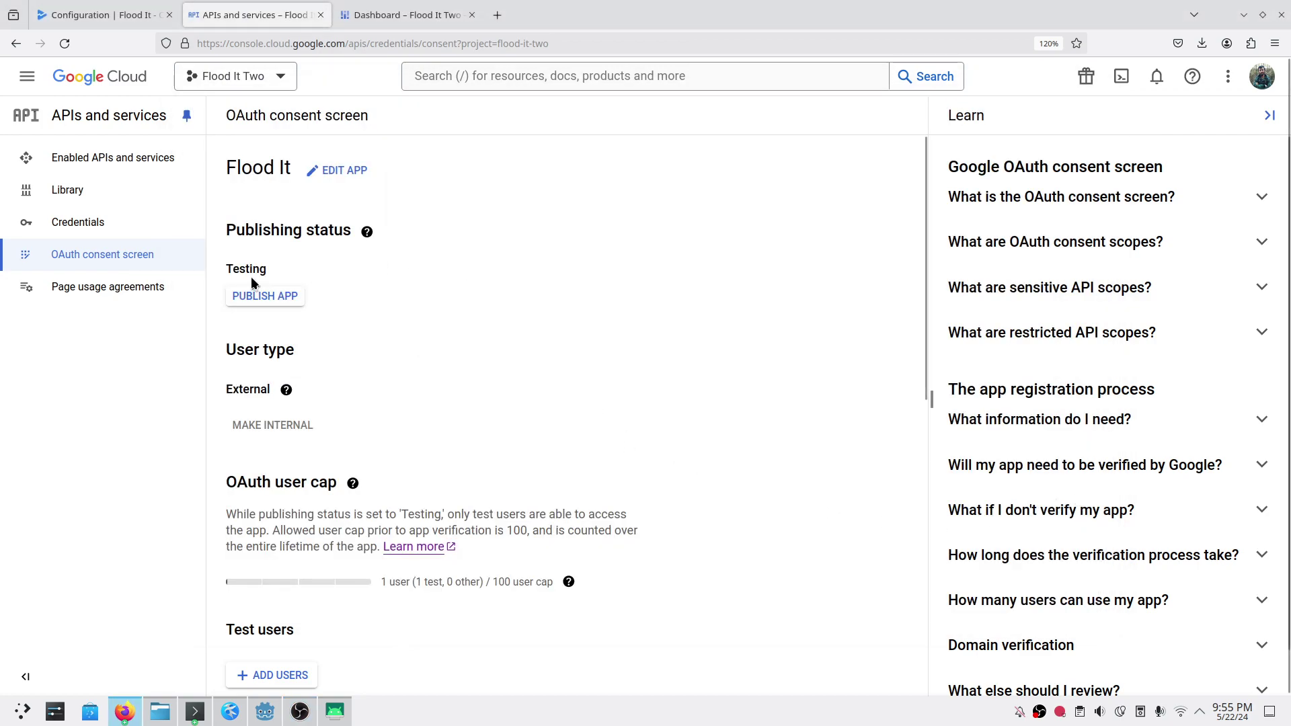
pyautogui.moveTo(226, 269); pyautogui.dragTo(260, 268)
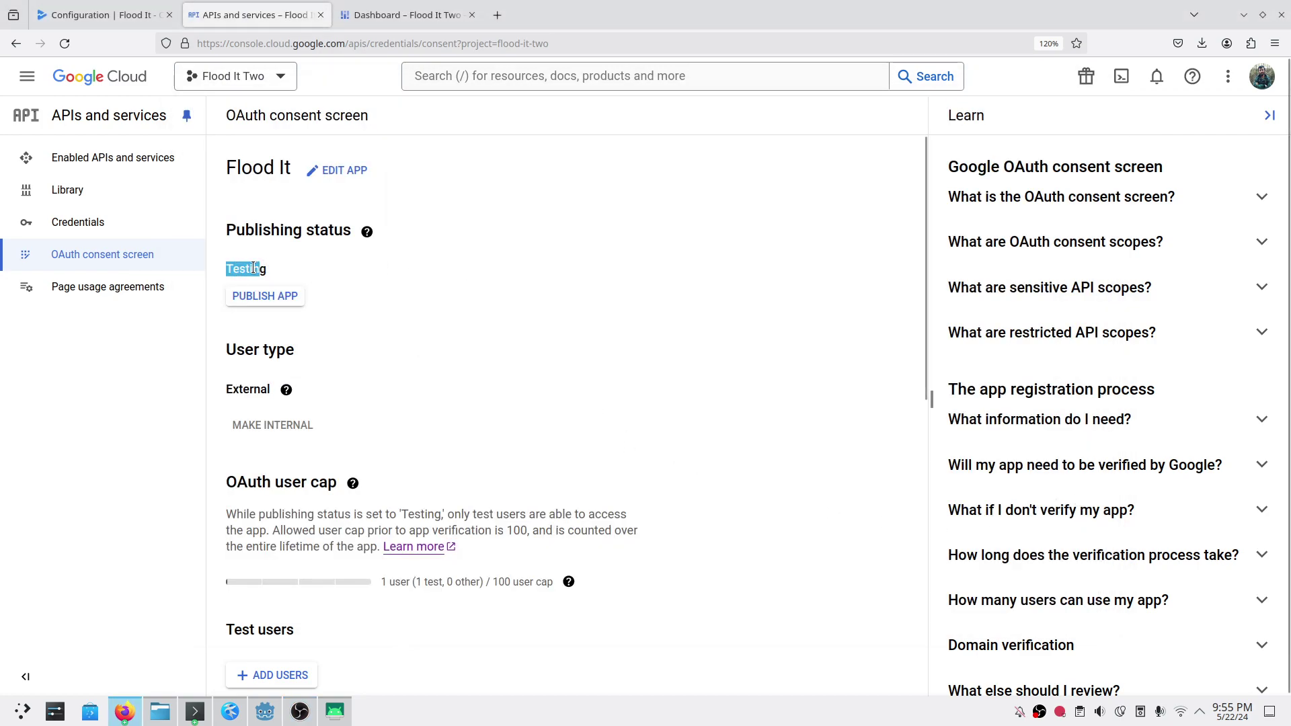
# Step: Review the one-user test cap and Test users section, then return to the Play Console configuration page
pyautogui.moveTo(382, 582)
pyautogui.mouseDown()
pyautogui.moveTo(547, 583)
pyautogui.moveTo(380, 585)
pyautogui.mouseUp()
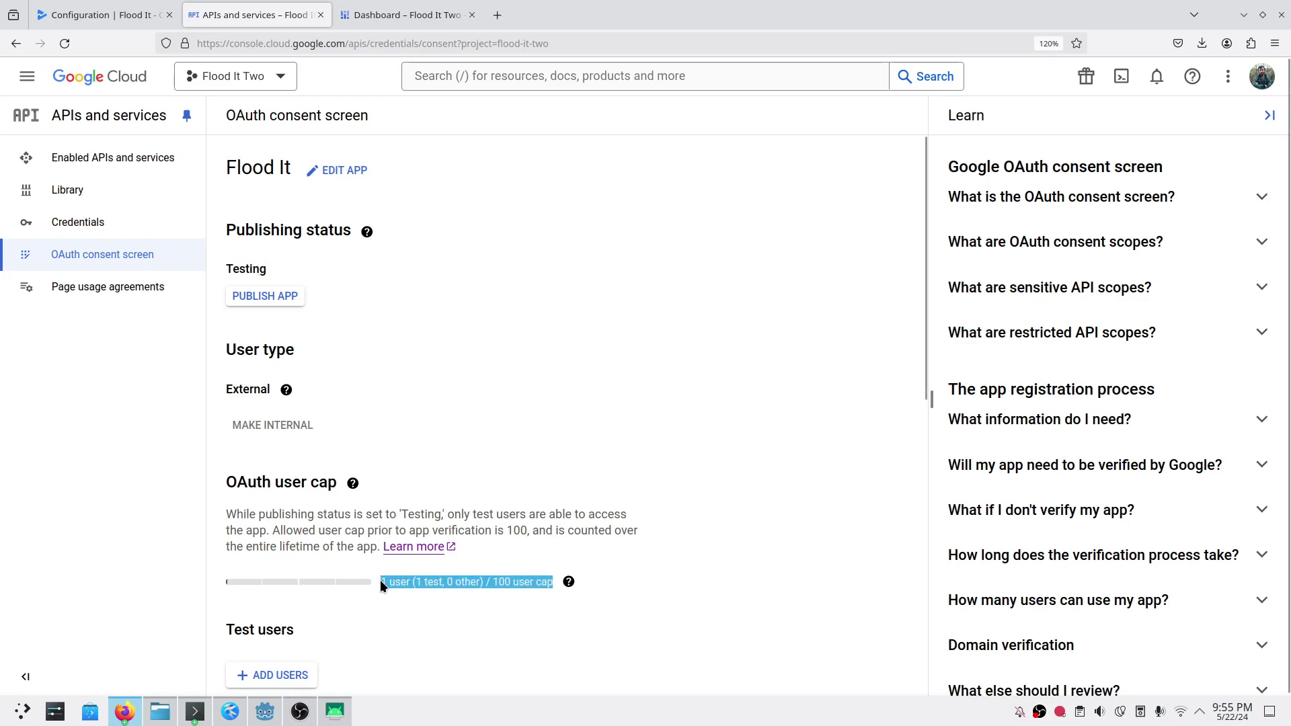
pyautogui.click(639, 394)
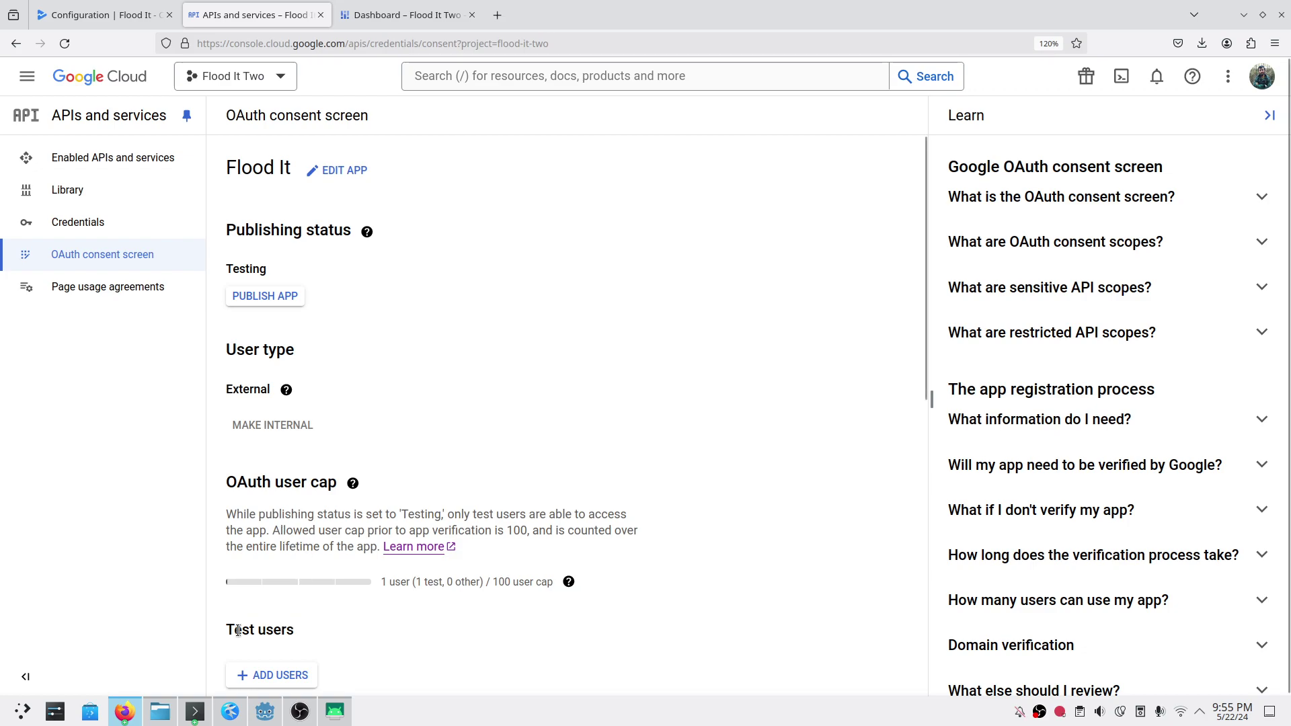
pyautogui.moveTo(226, 633); pyautogui.dragTo(296, 632)
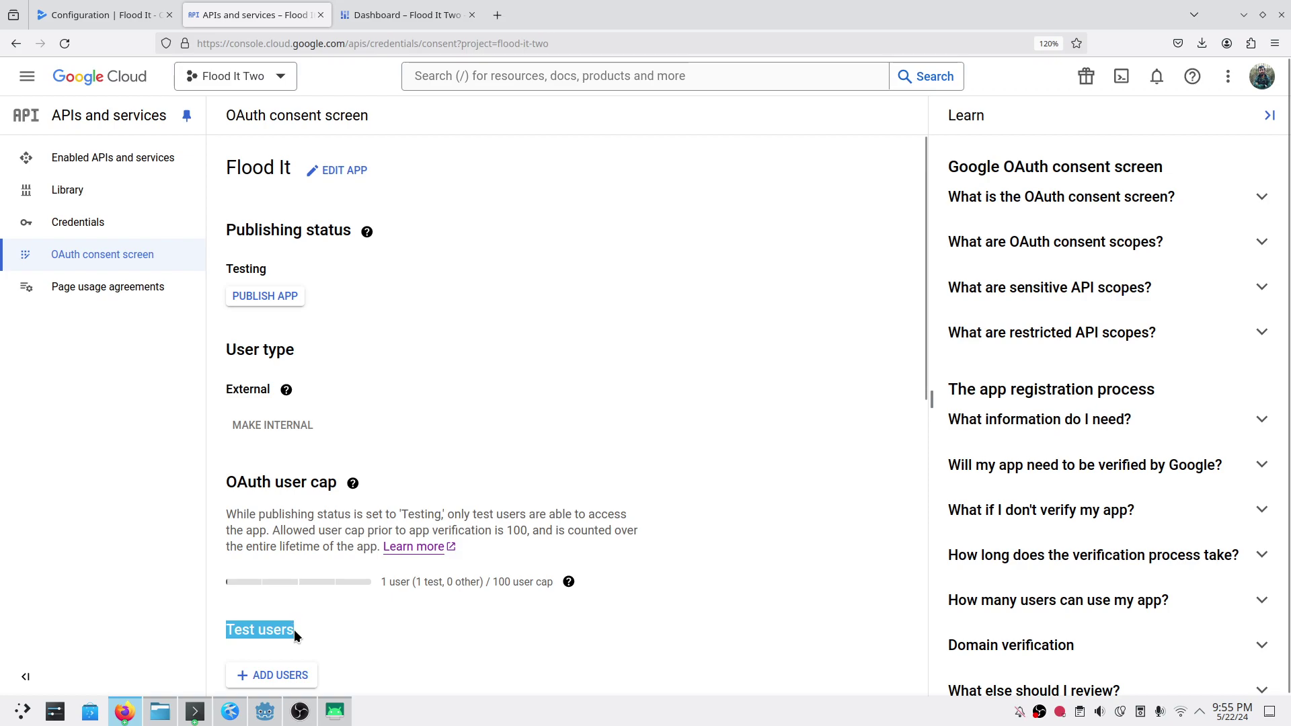
pyautogui.click(270, 631)
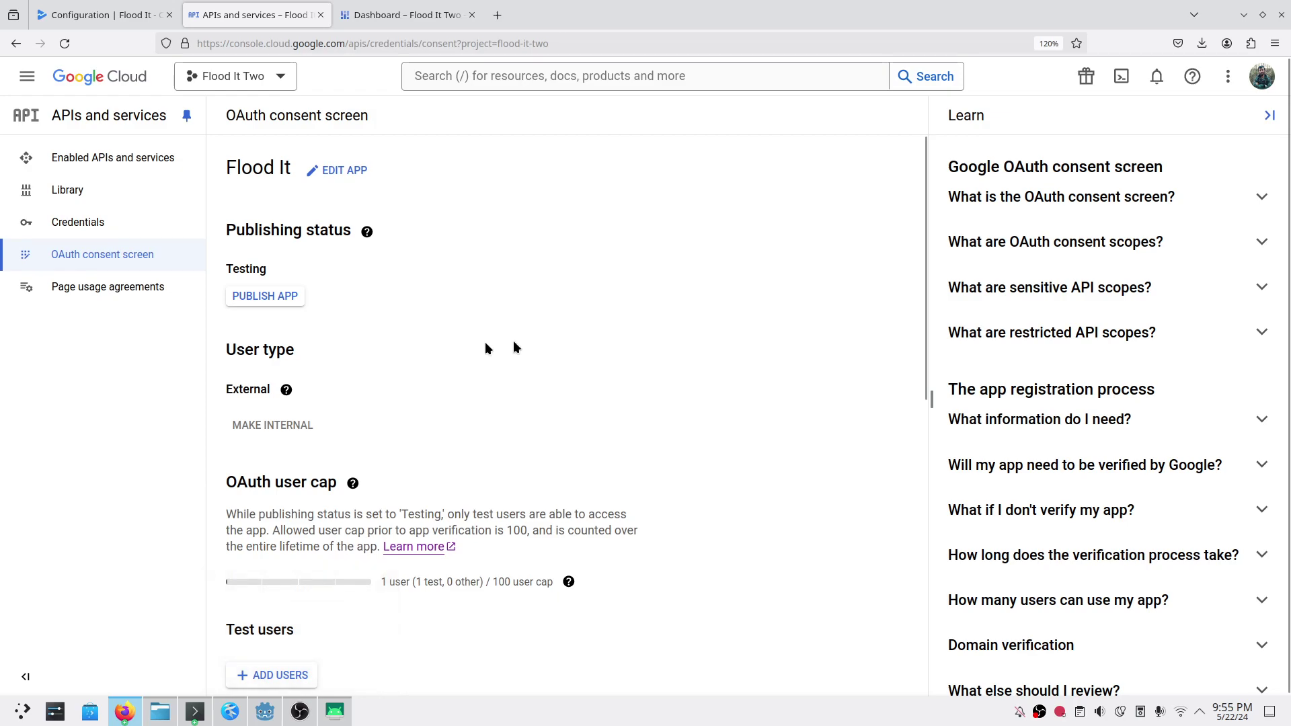
pyautogui.click(109, 6)
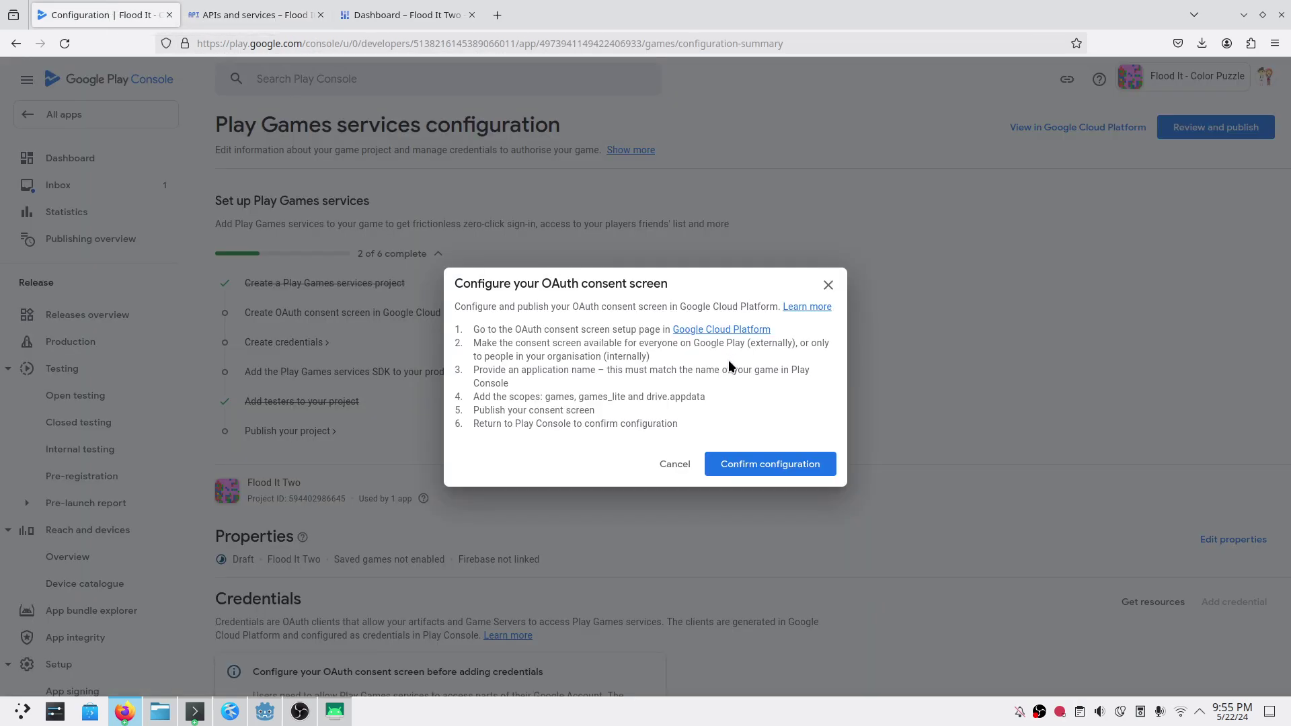